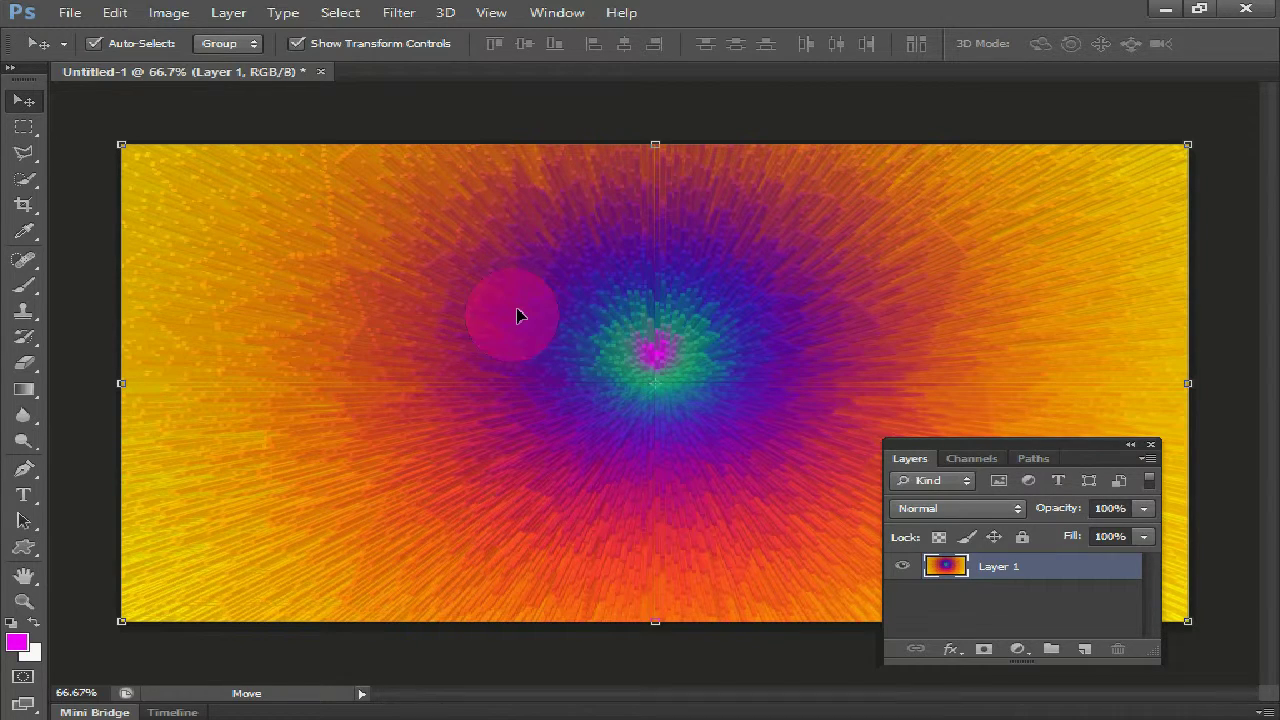
Step: Create Untitled-2, a blank 1280 × 720 pixel document with a transparent background
click(67, 14)
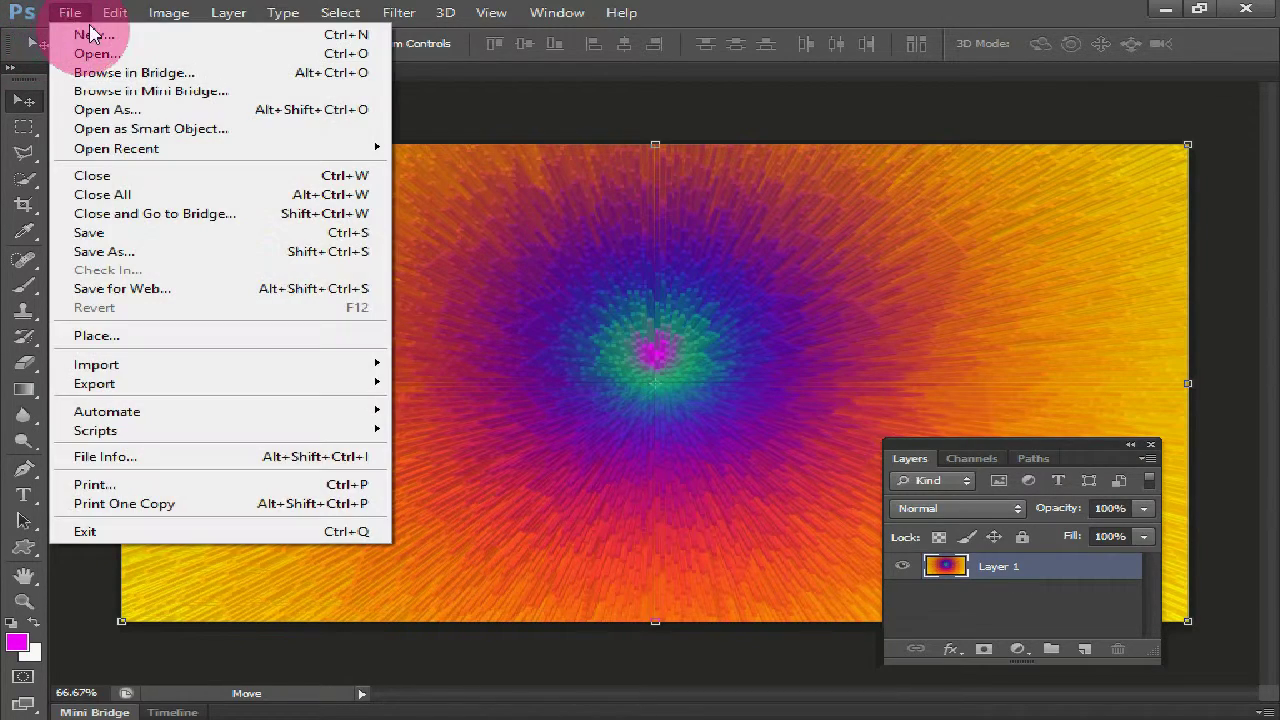
click(62, 28)
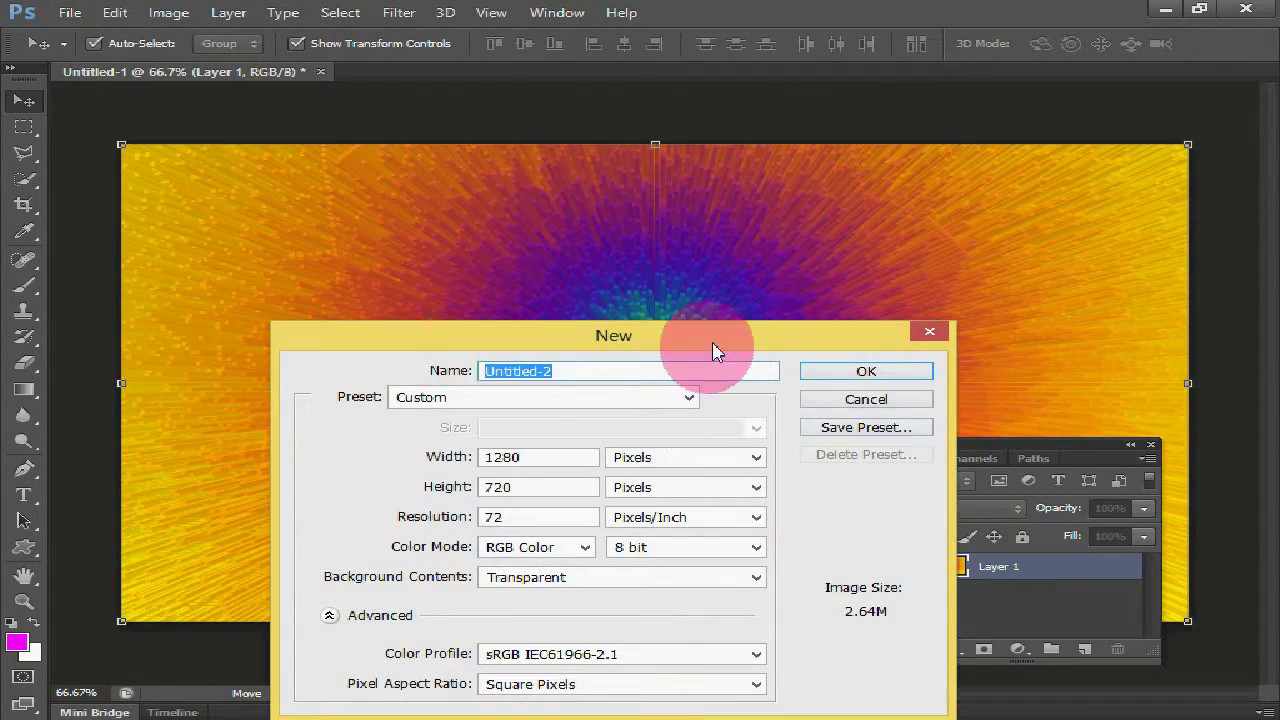
drag(714, 336, 807, 230)
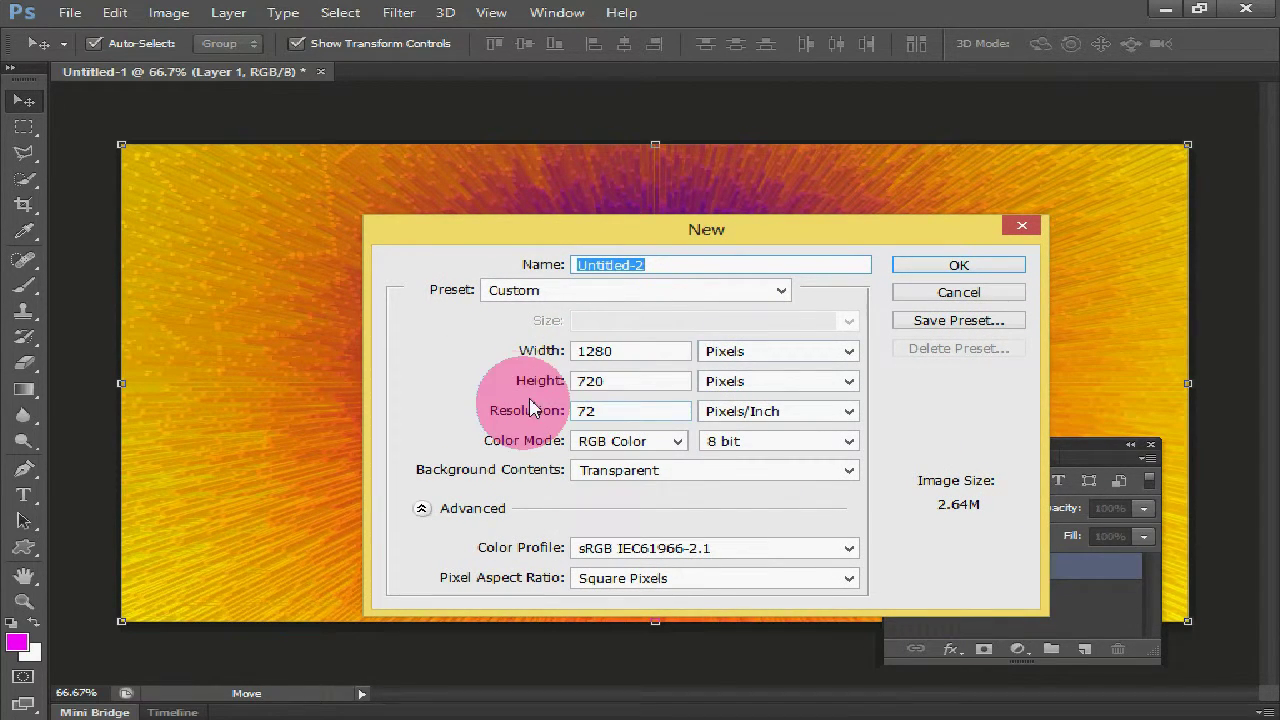
click(940, 267)
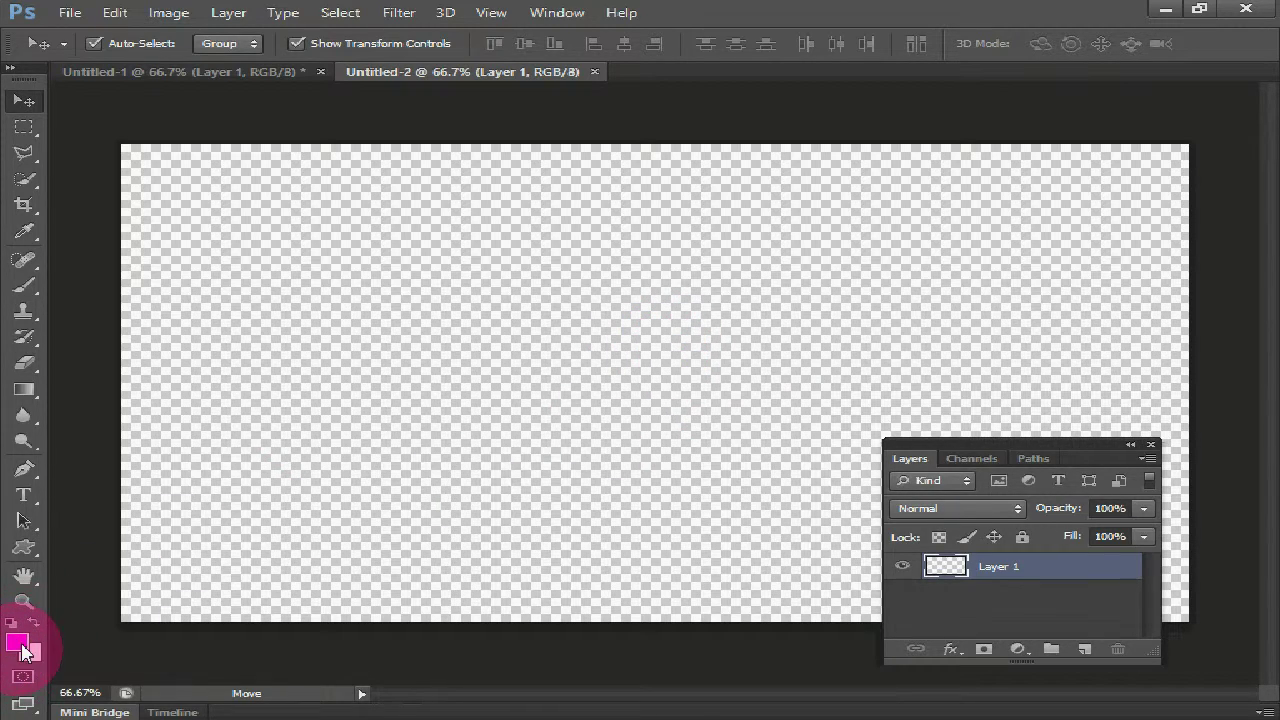
click(16, 644)
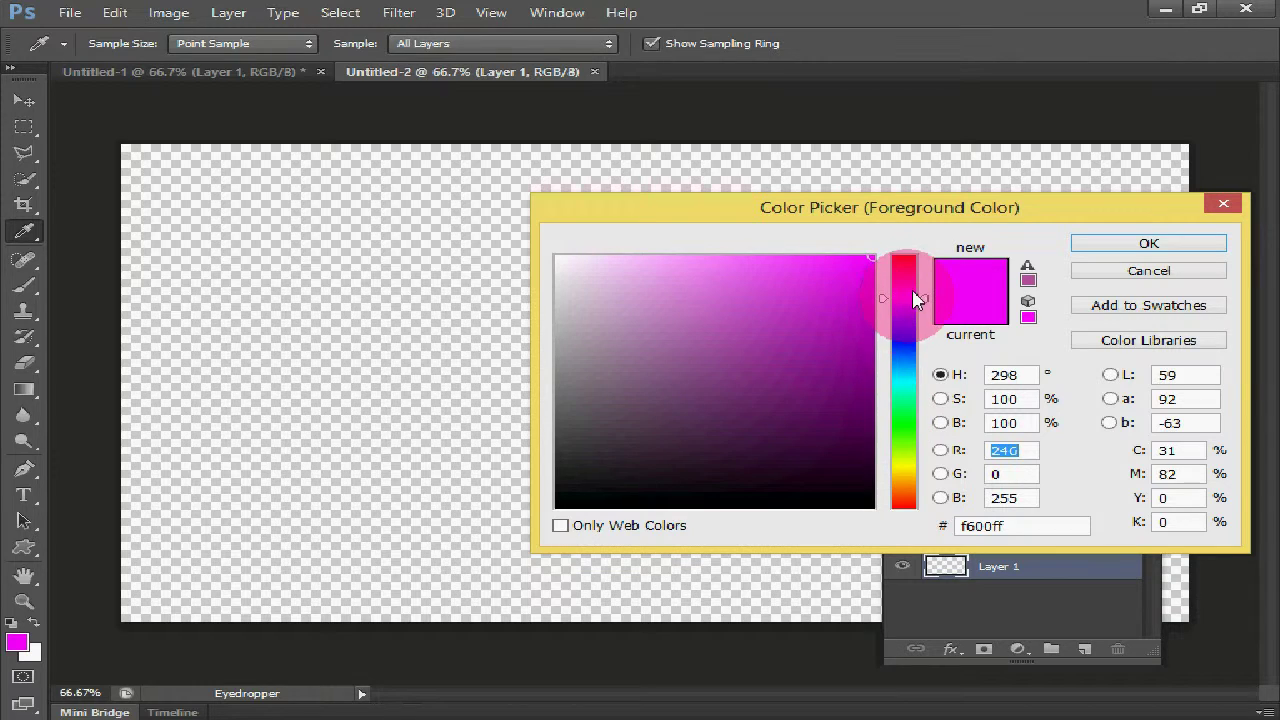
Step: Fill Layer 1 of Untitled-2 with solid magenta (f600ff)
click(1133, 243)
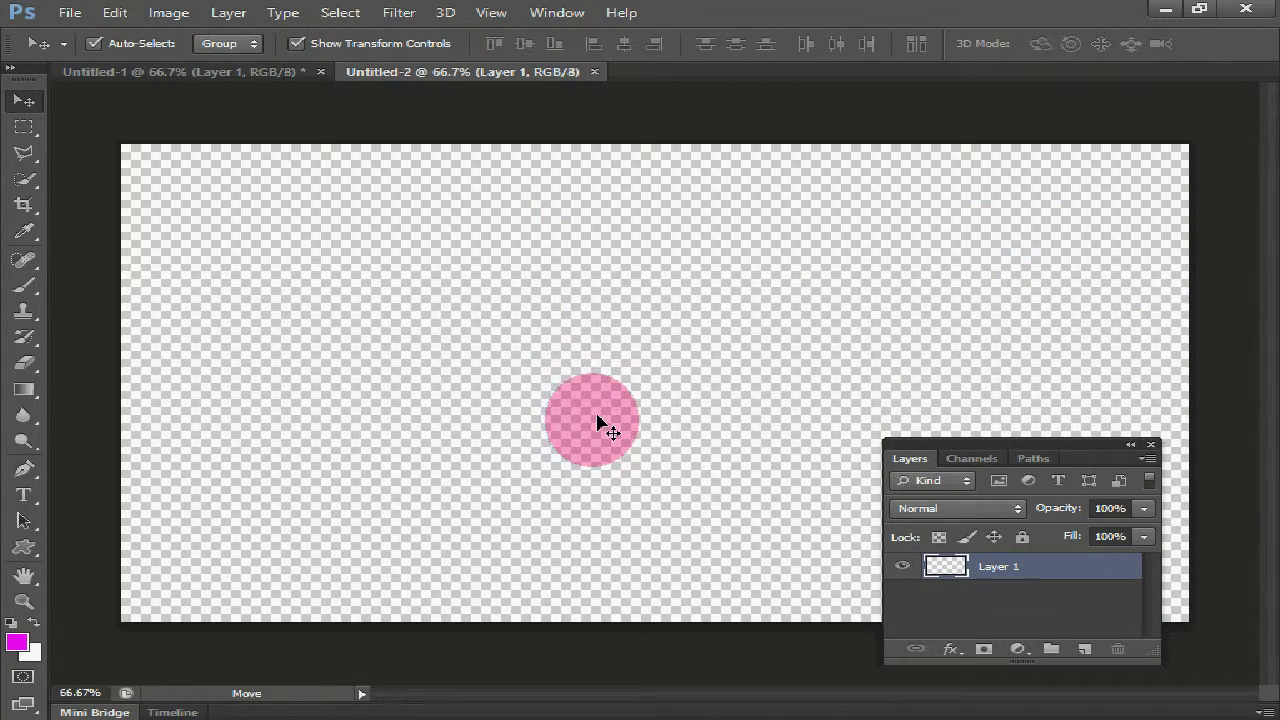
key(alt+BackSpace)
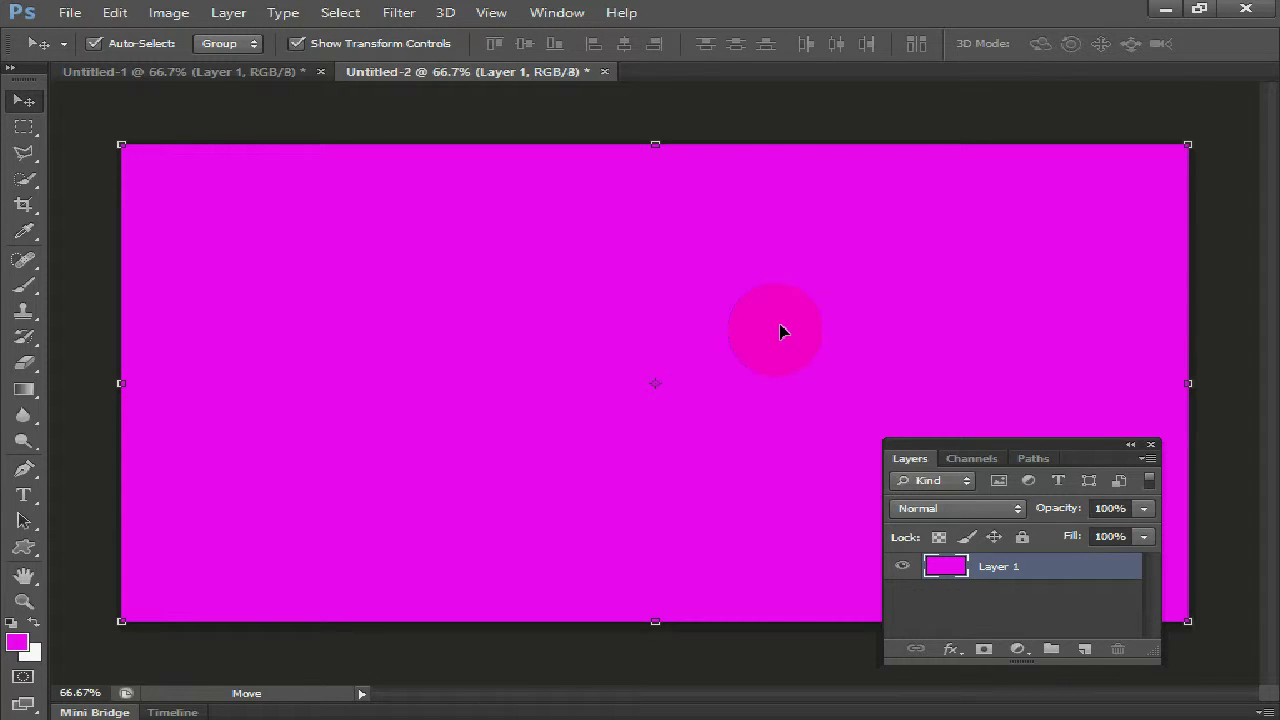
drag(1071, 442, 1085, 434)
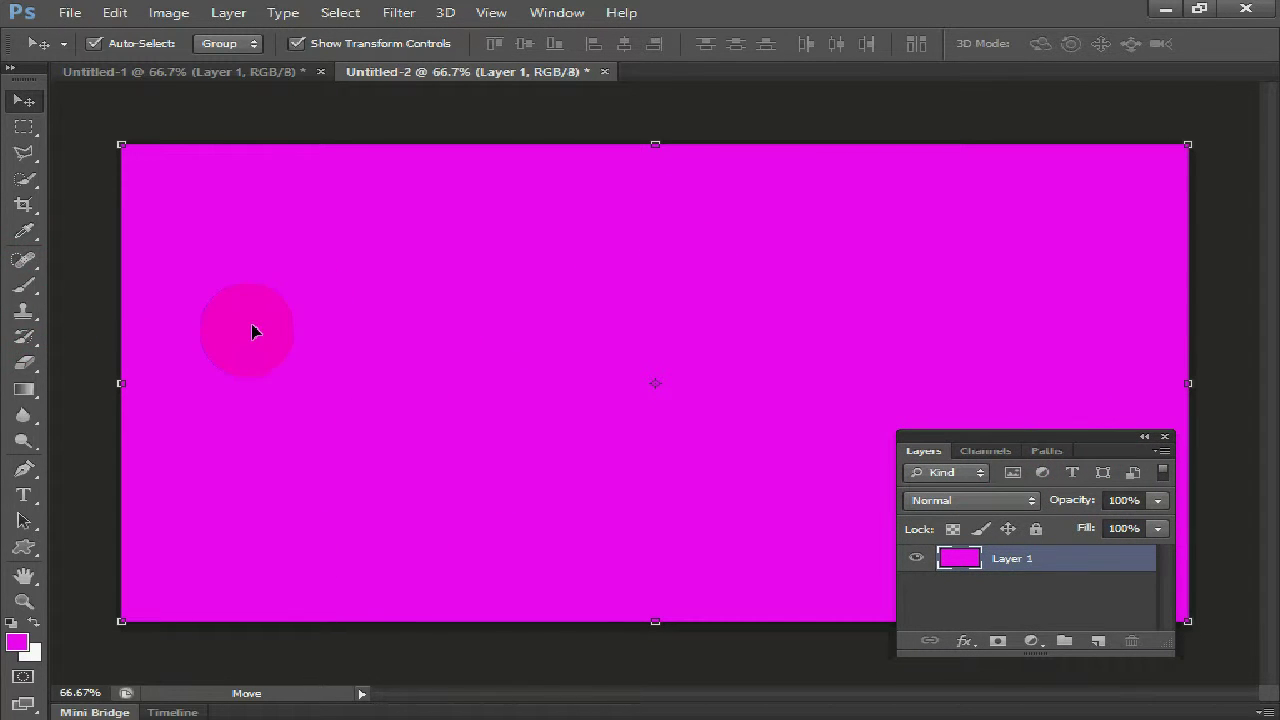
click(24, 289)
Step: Select the Brush Tool and make green the foreground colour
click(152, 272)
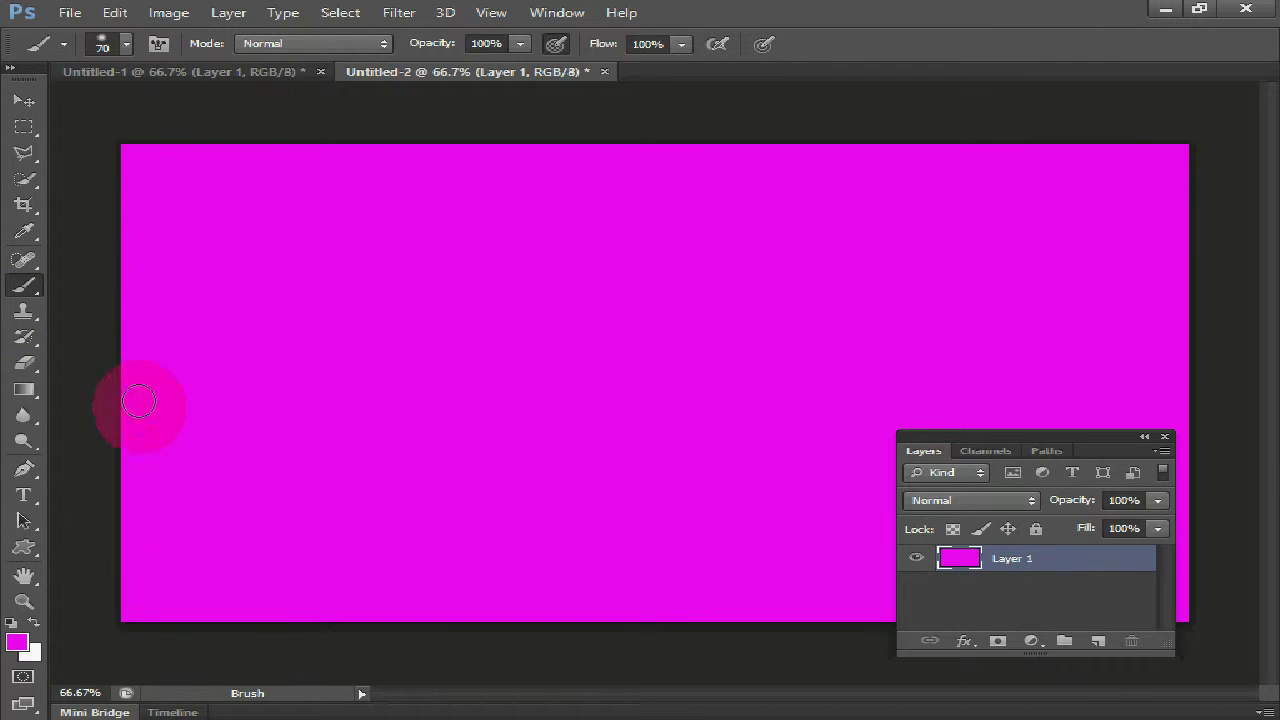
click(20, 645)
mouse_move(894, 405)
mouse_down()
mouse_move(903, 429)
mouse_move(925, 325)
mouse_move(922, 428)
mouse_up()
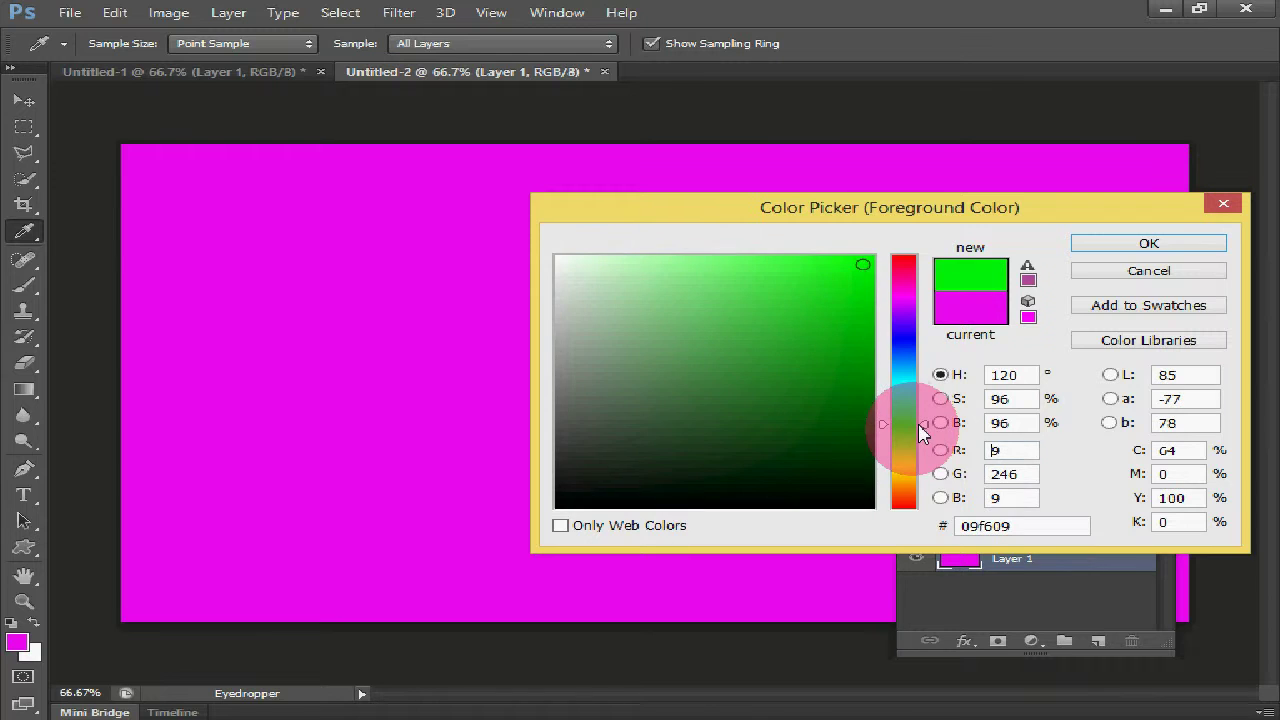
click(1080, 242)
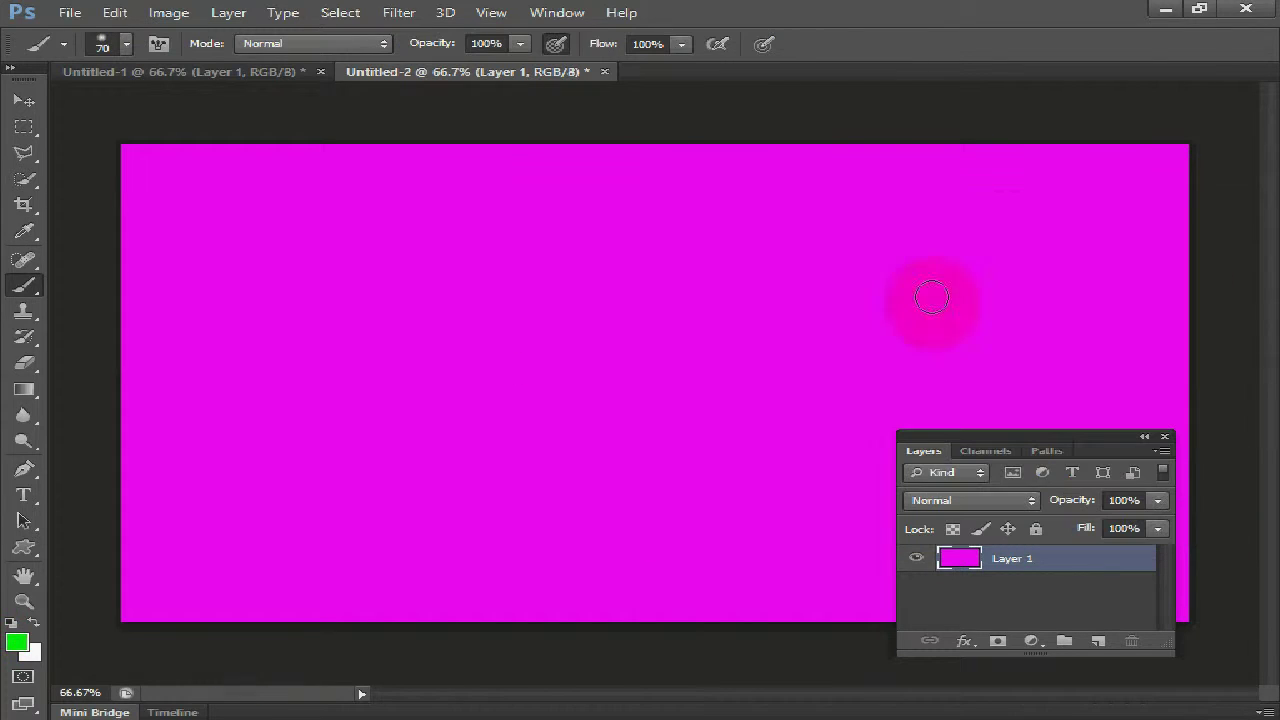
Step: Enlarge the soft brush to 1000 px and paint a green glow at canvas centre
right_click(20, 292)
click(130, 276)
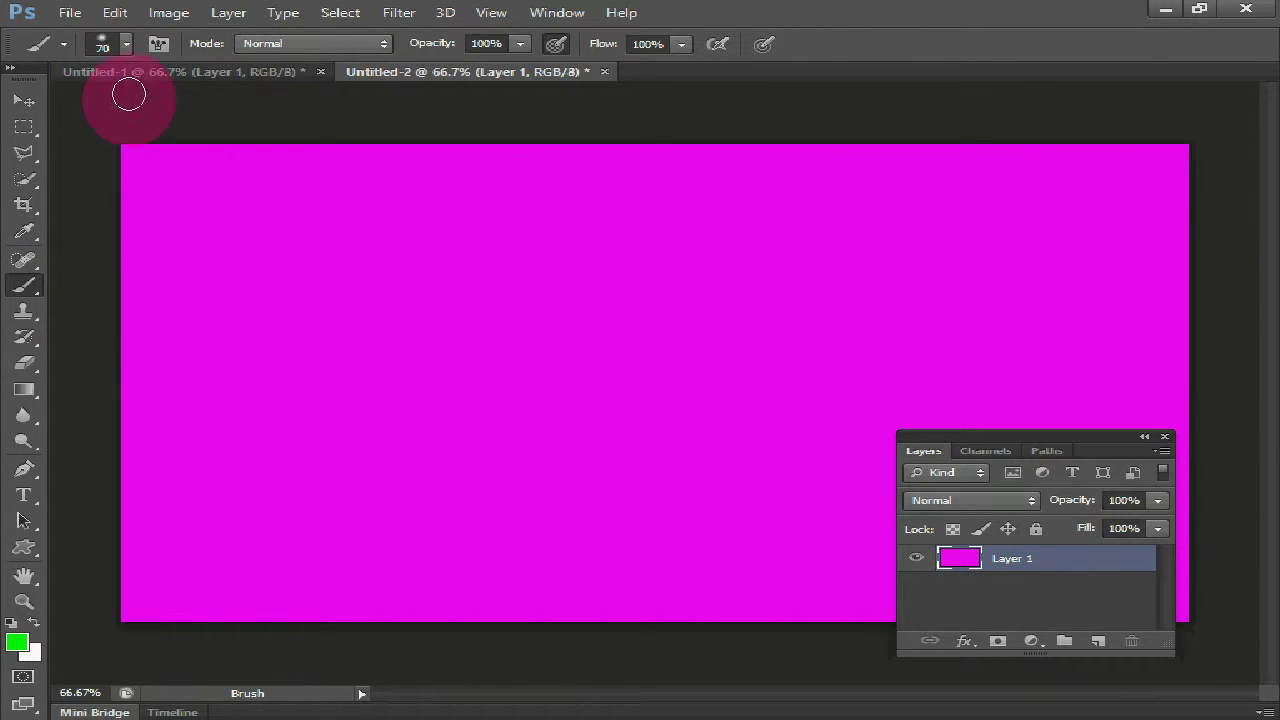
click(127, 47)
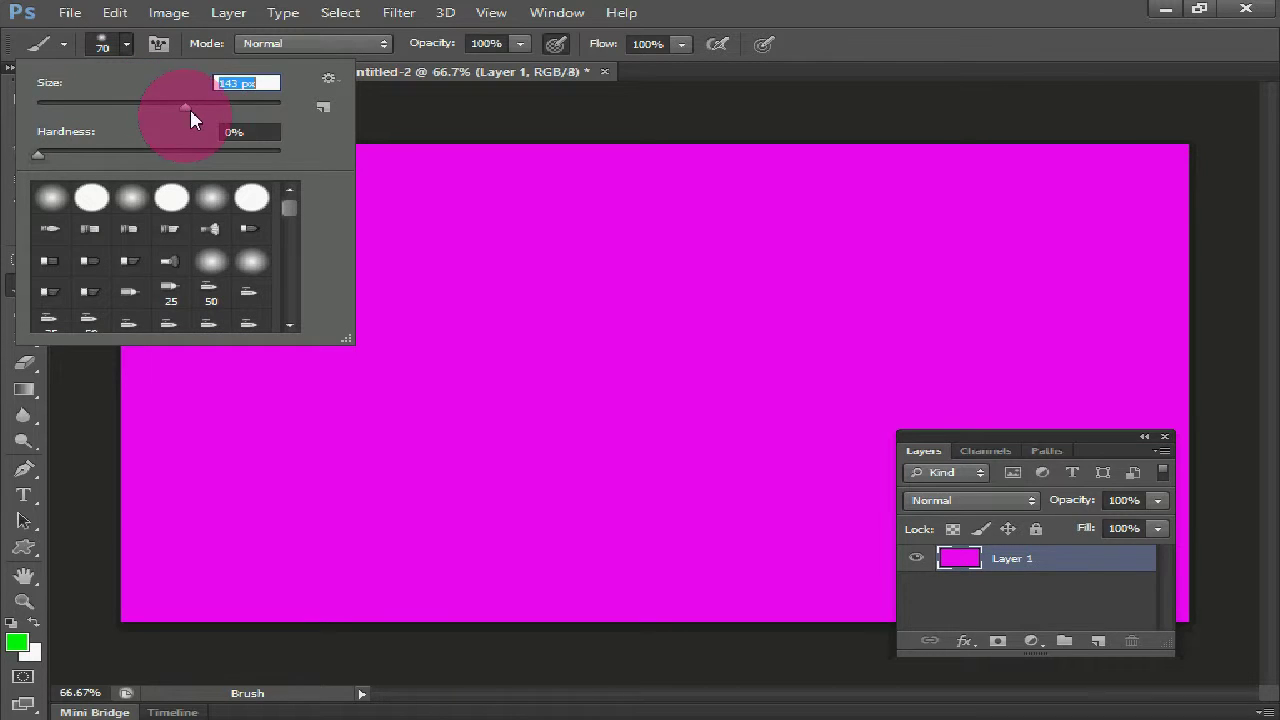
drag(226, 105, 230, 105)
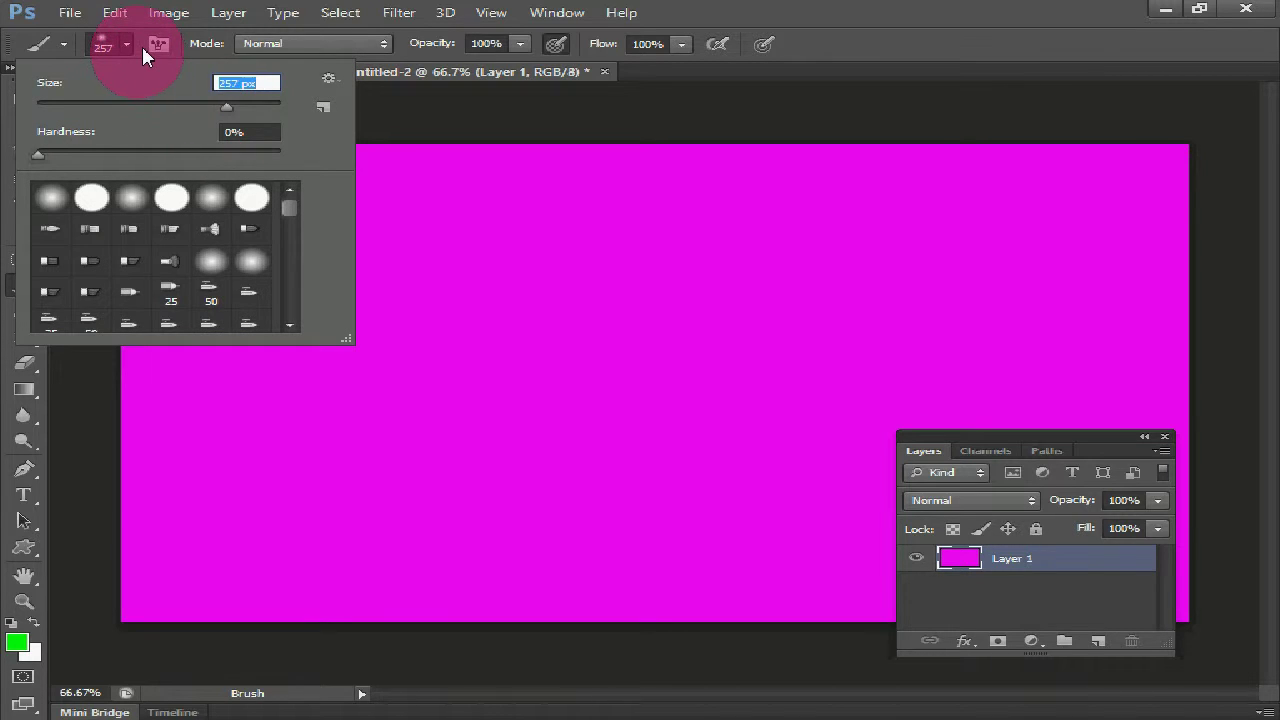
click(650, 365)
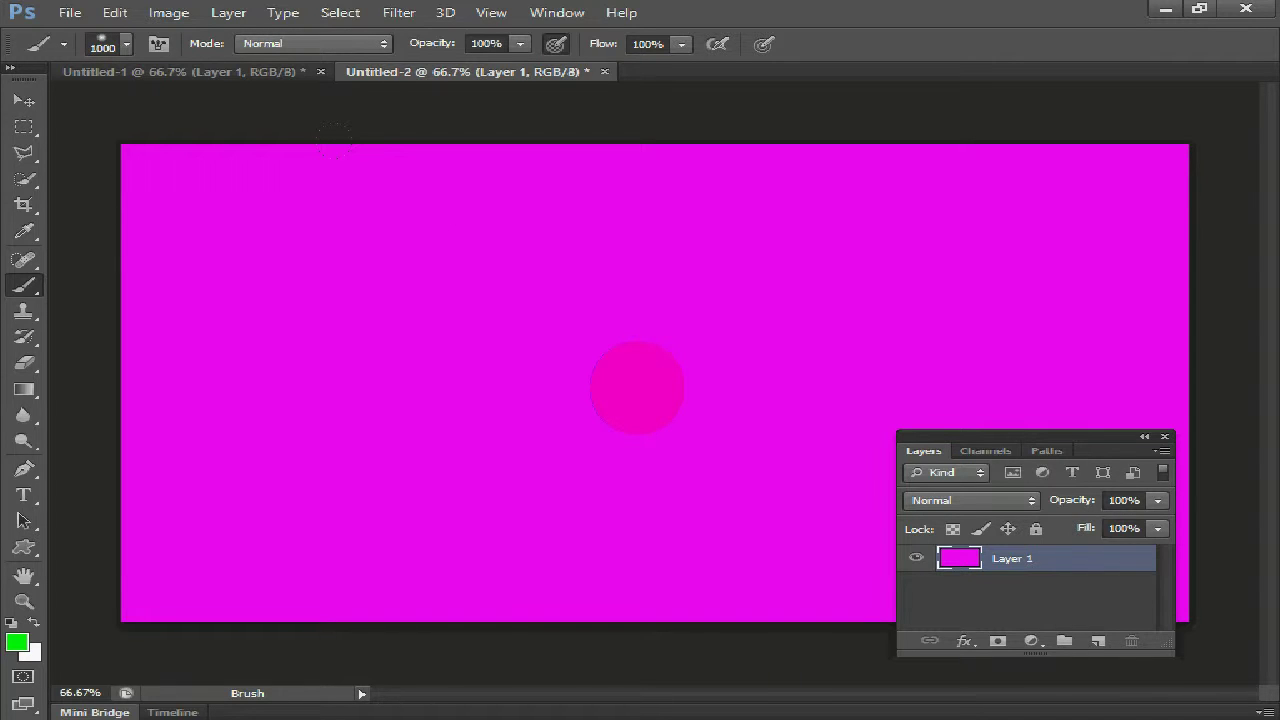
click(637, 388)
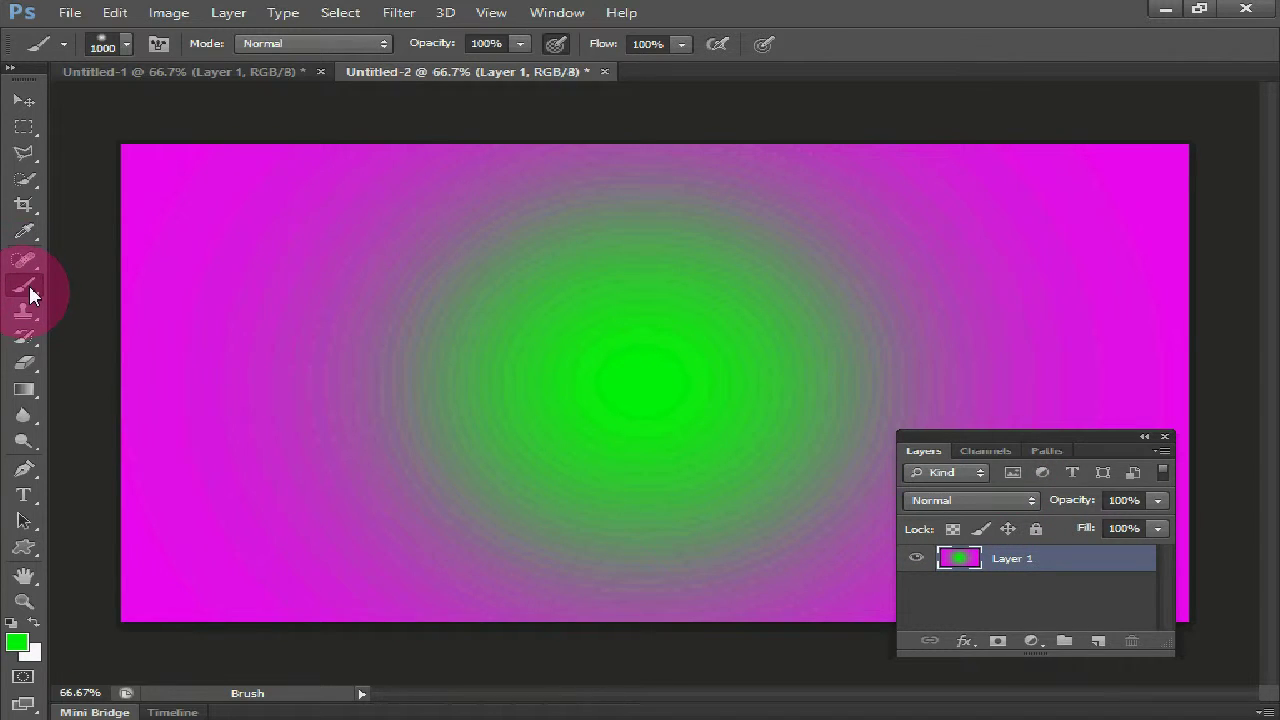
Step: Paint a smaller soft red dab over the green centre
click(12, 645)
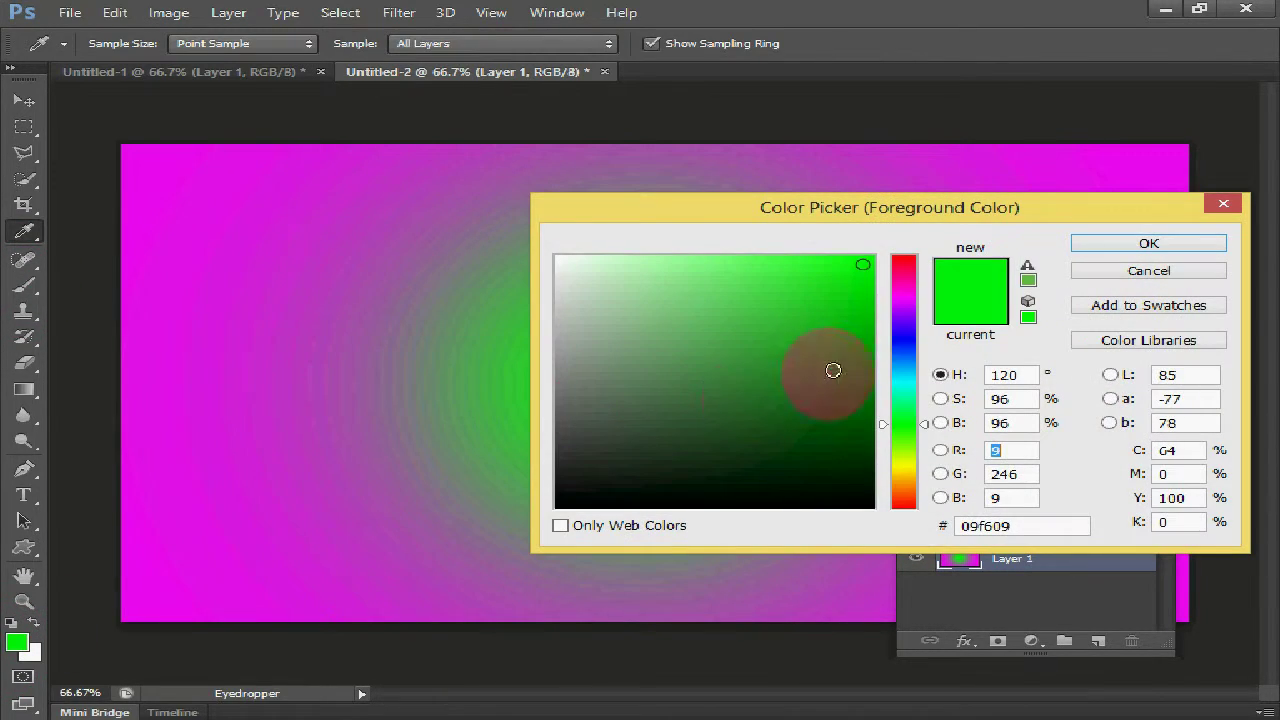
click(908, 263)
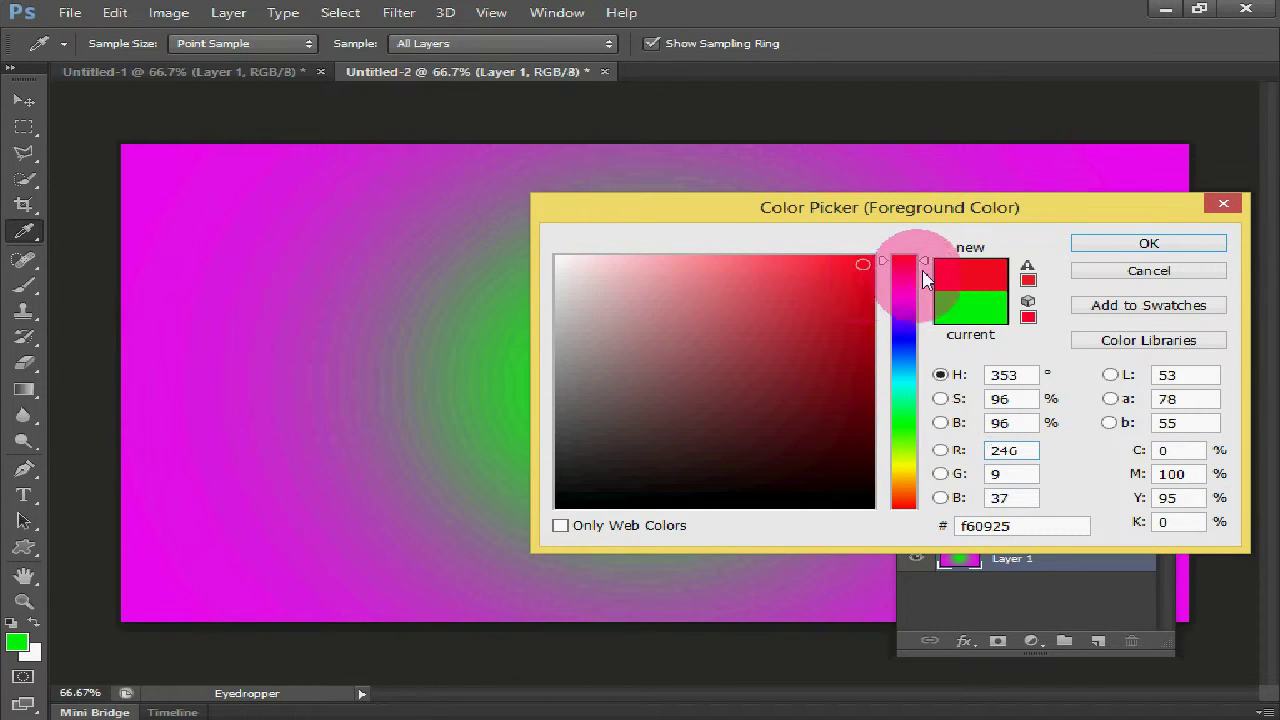
click(1146, 246)
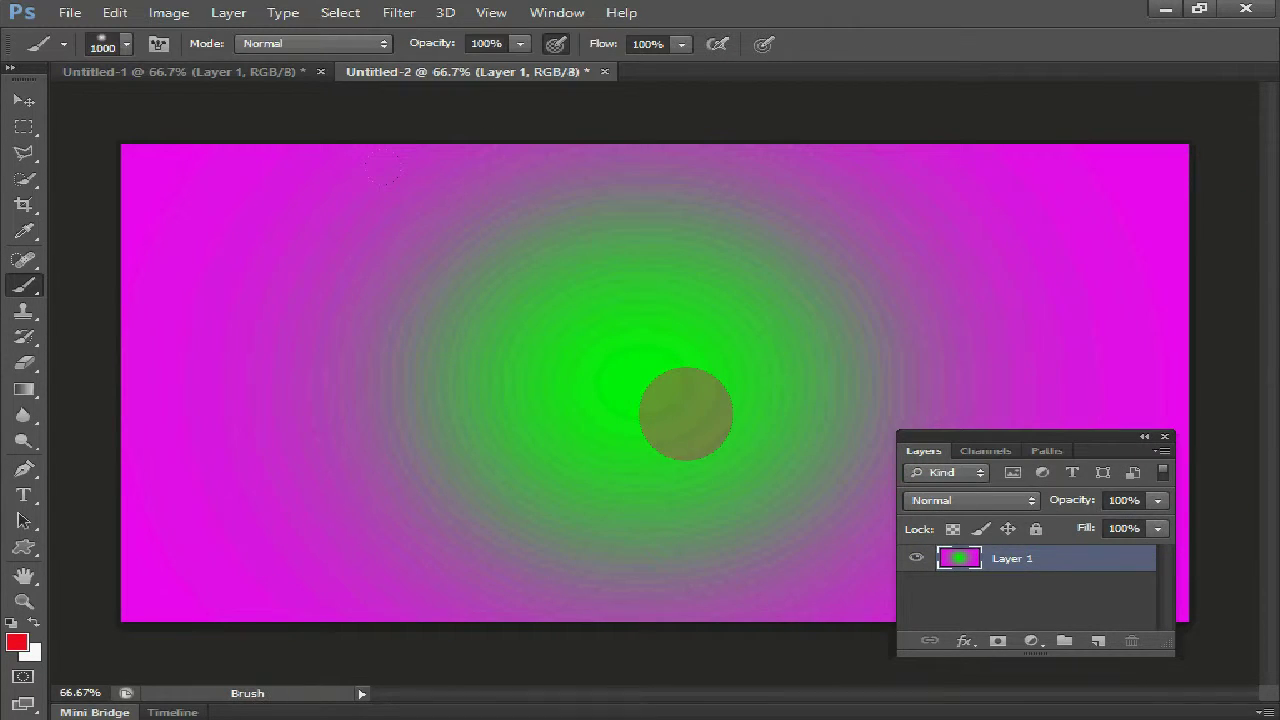
key(bracketleft)
key(bracketleft)
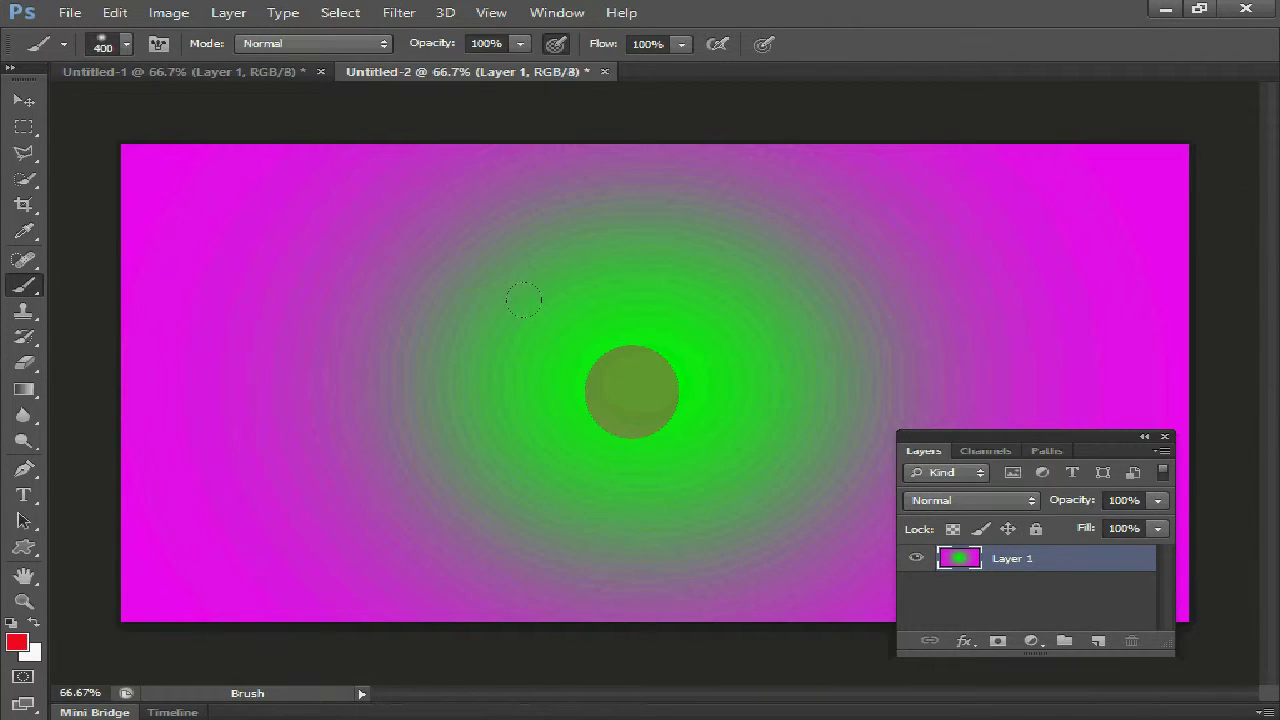
click(630, 378)
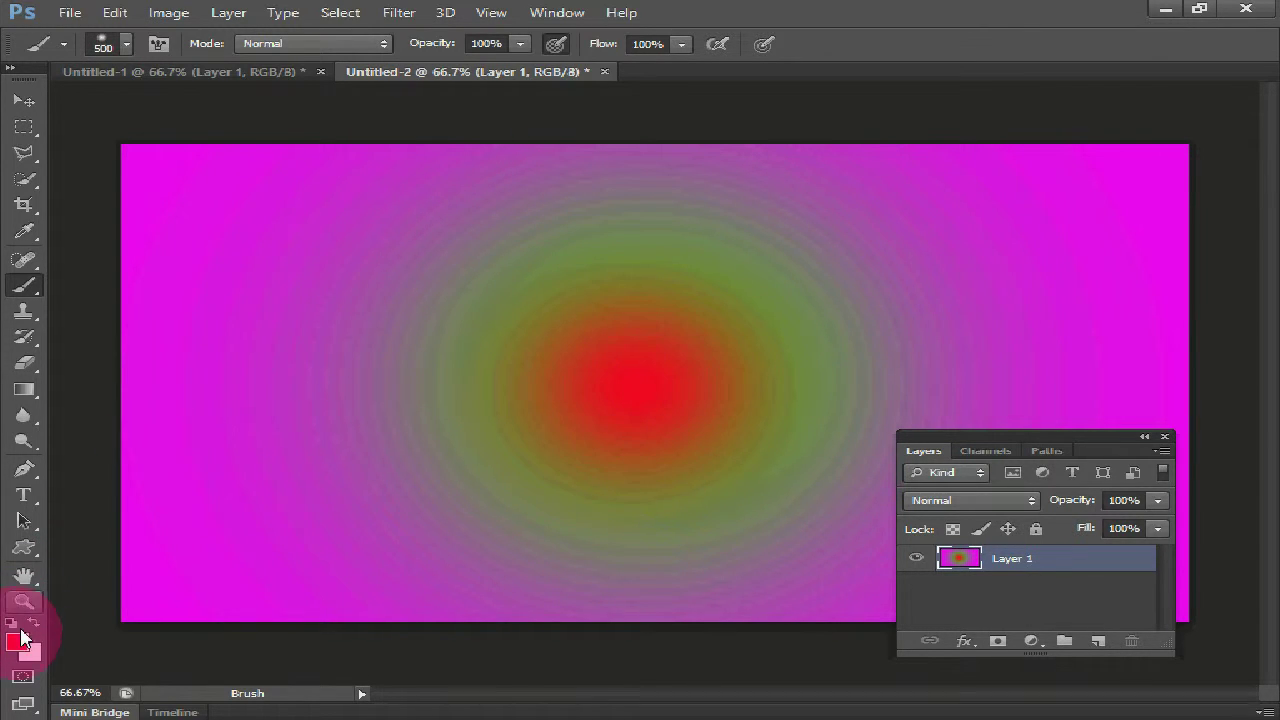
Step: Paint a blue glow over the red centre
click(17, 643)
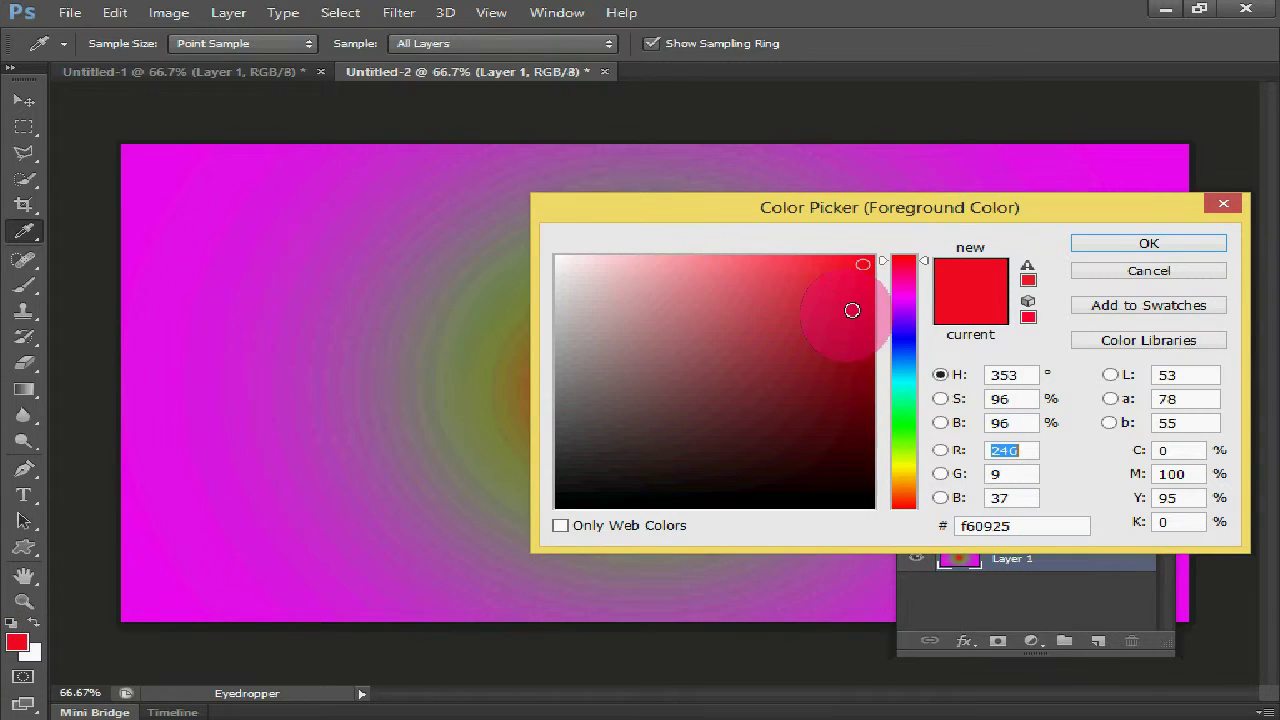
drag(905, 332, 905, 338)
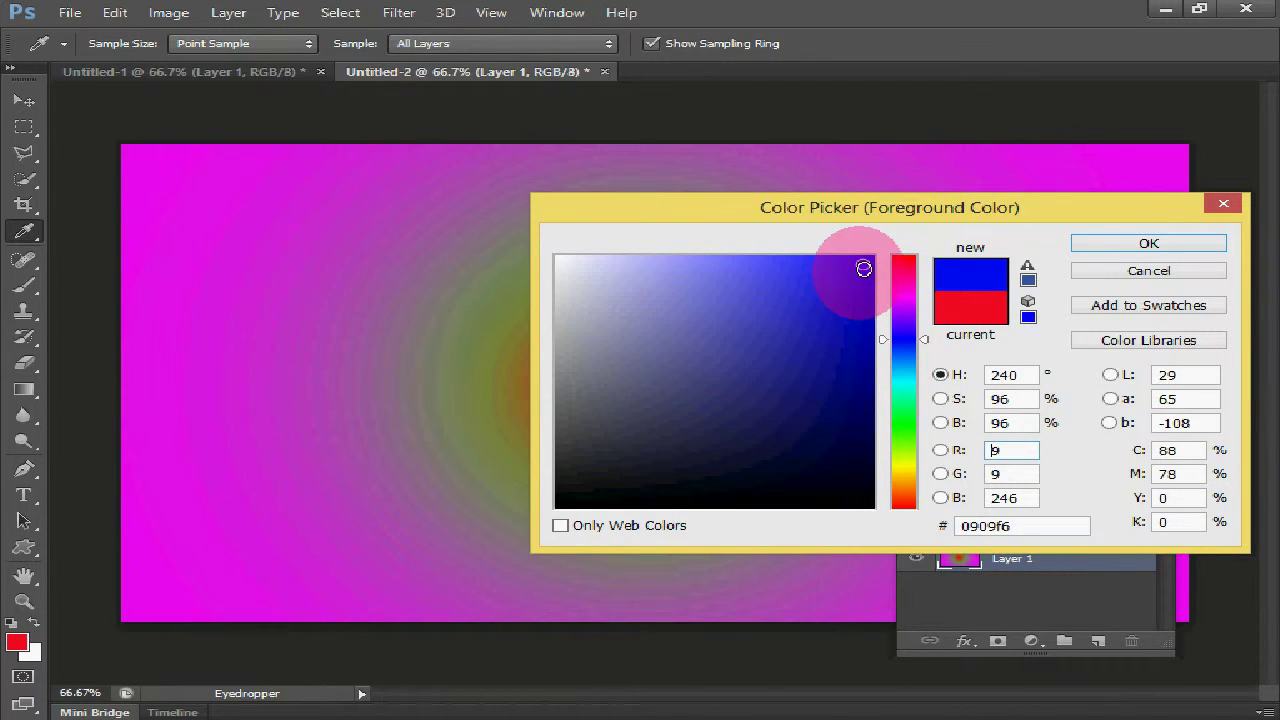
key(b)
click(1145, 248)
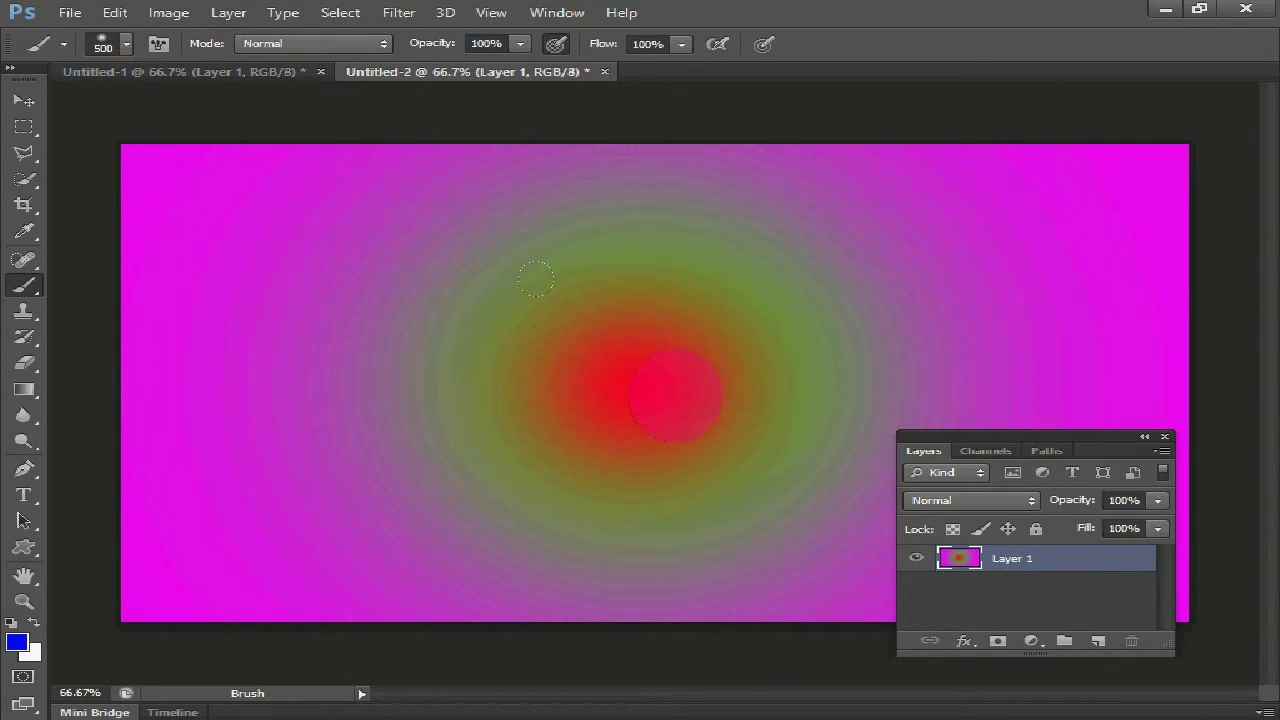
click(610, 365)
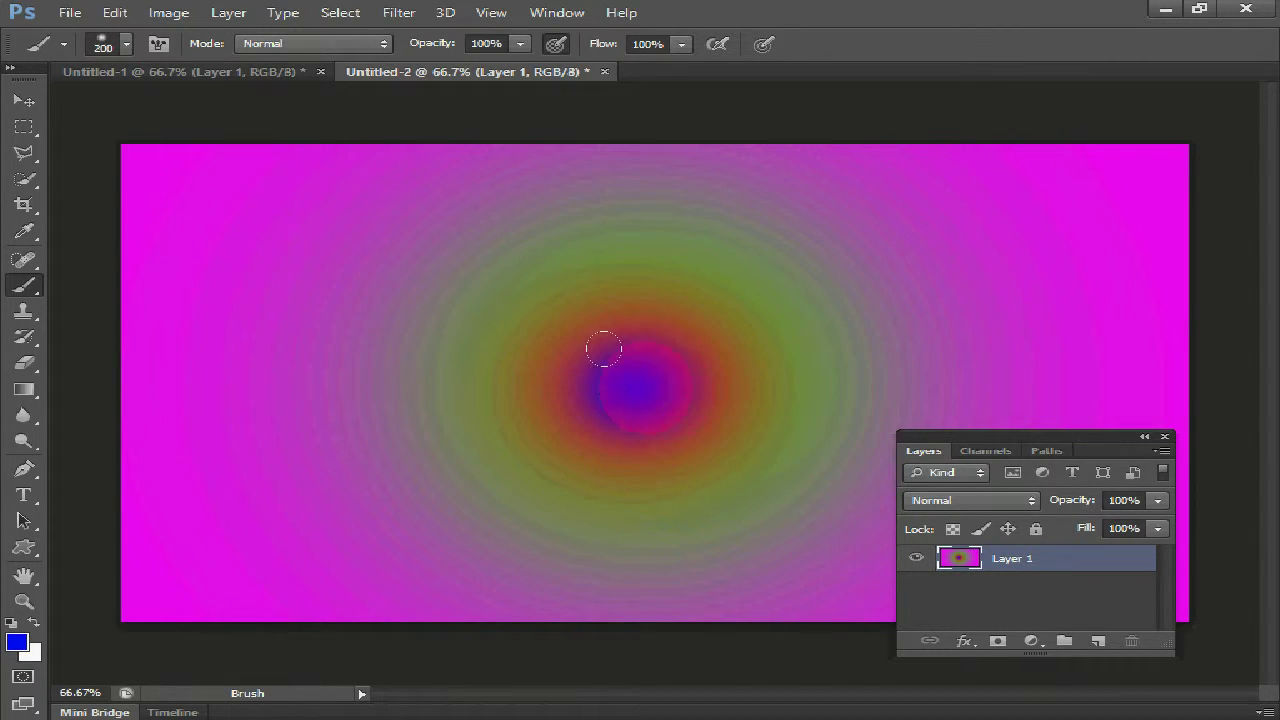
Step: Dab a small yellow spot at the canvas centre
click(18, 645)
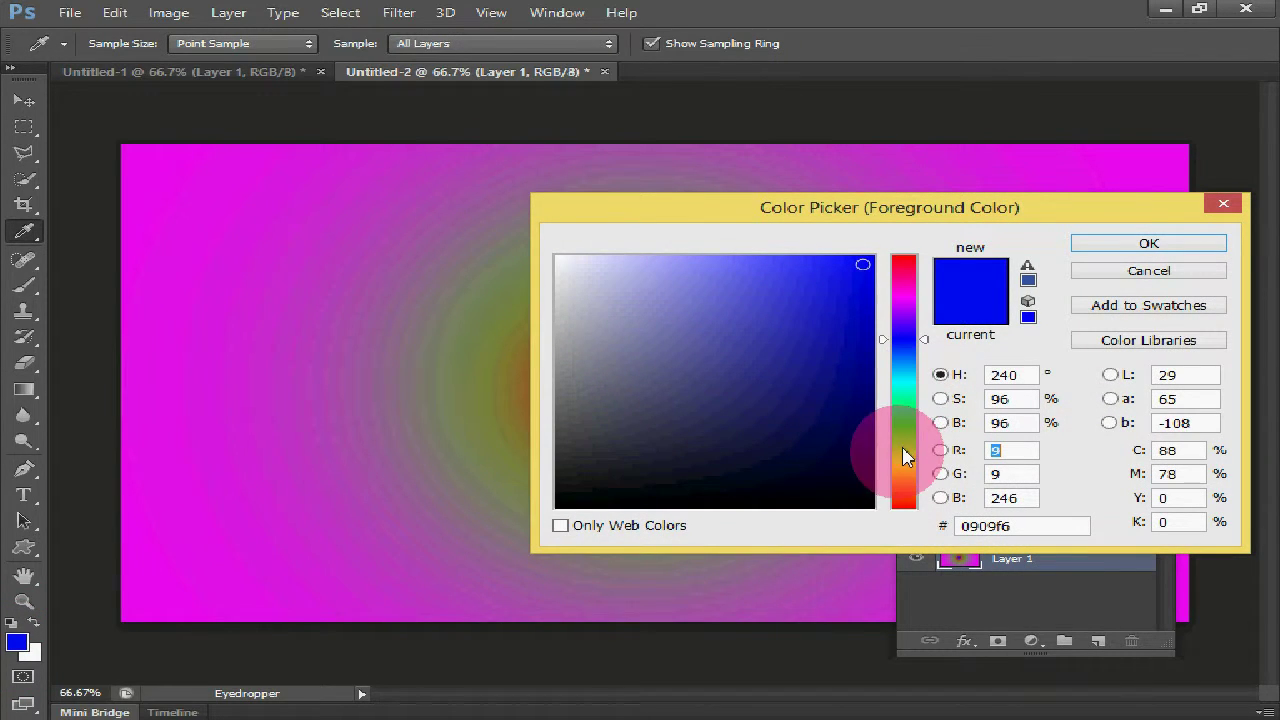
click(903, 464)
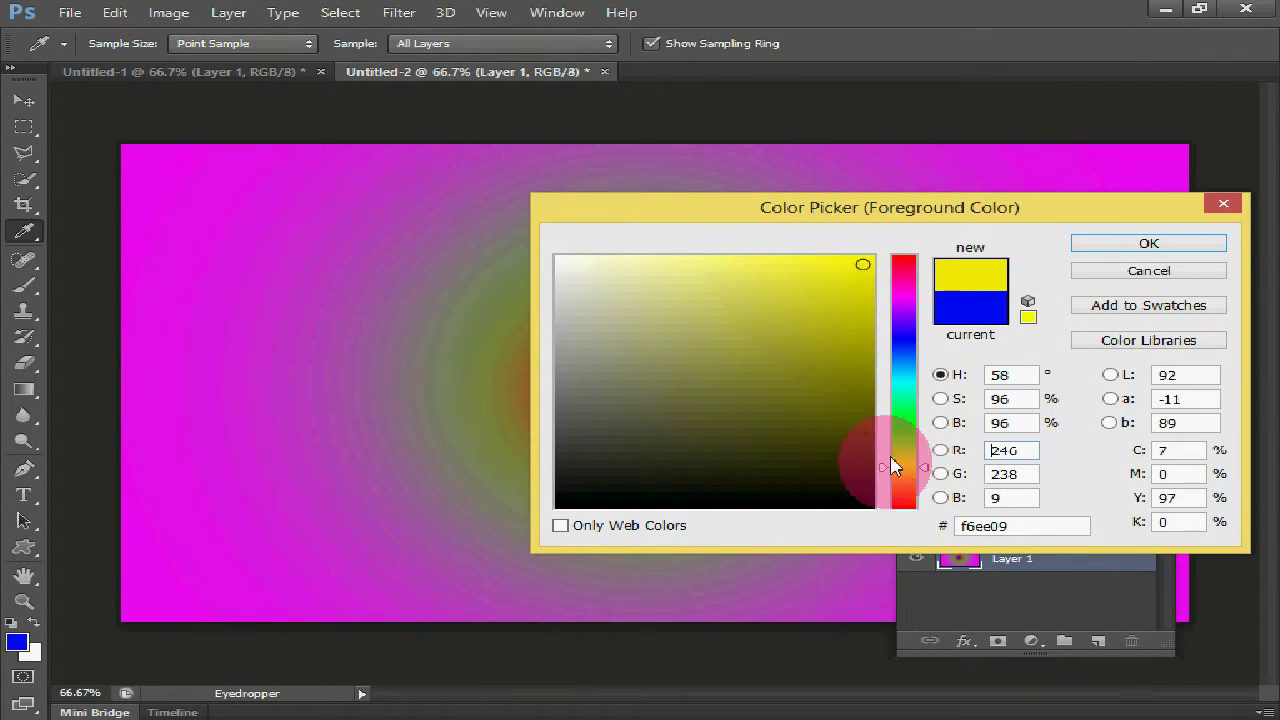
click(1119, 244)
key(b)
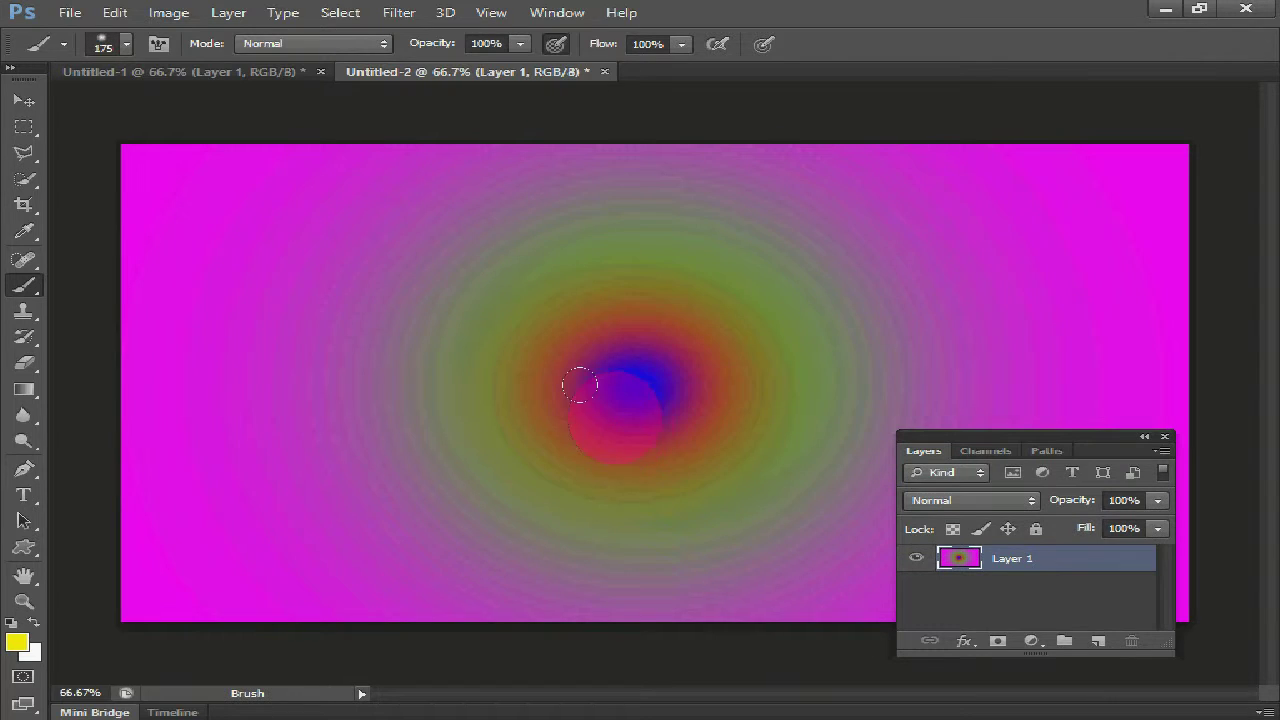
click(633, 387)
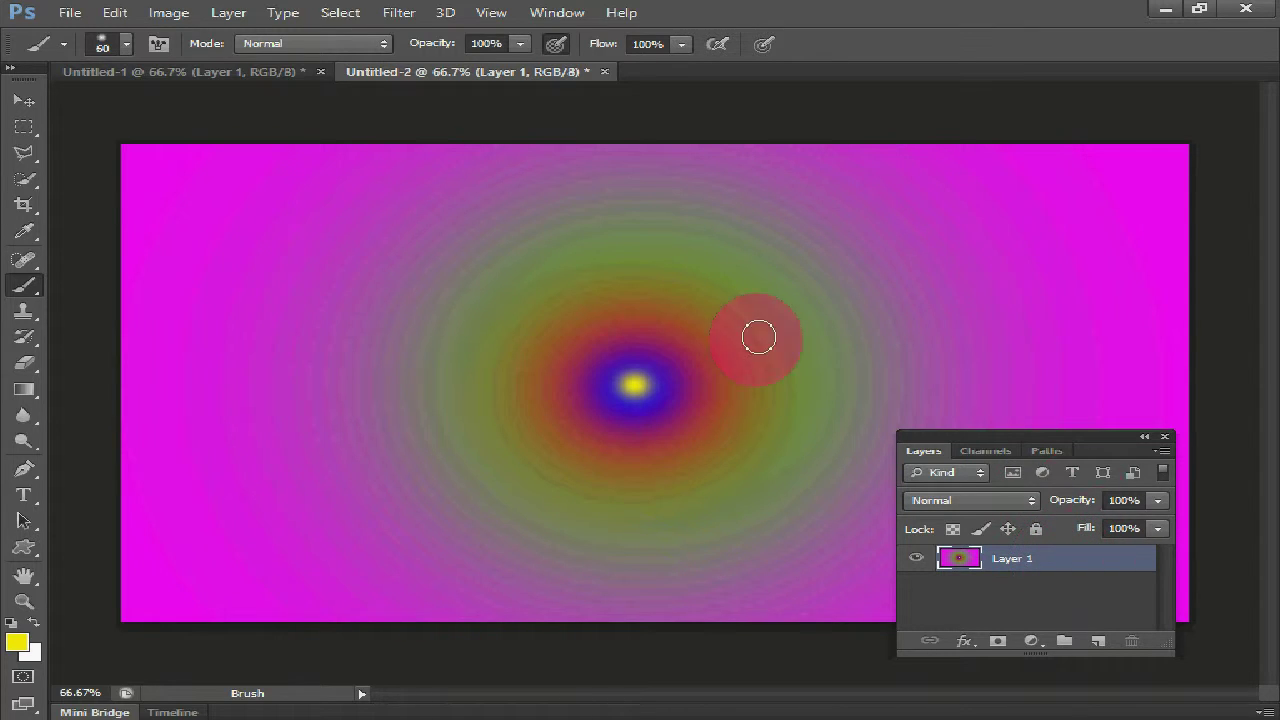
Step: Apply Filter > Stylize > Extrude with Blocks and Random depth
click(398, 14)
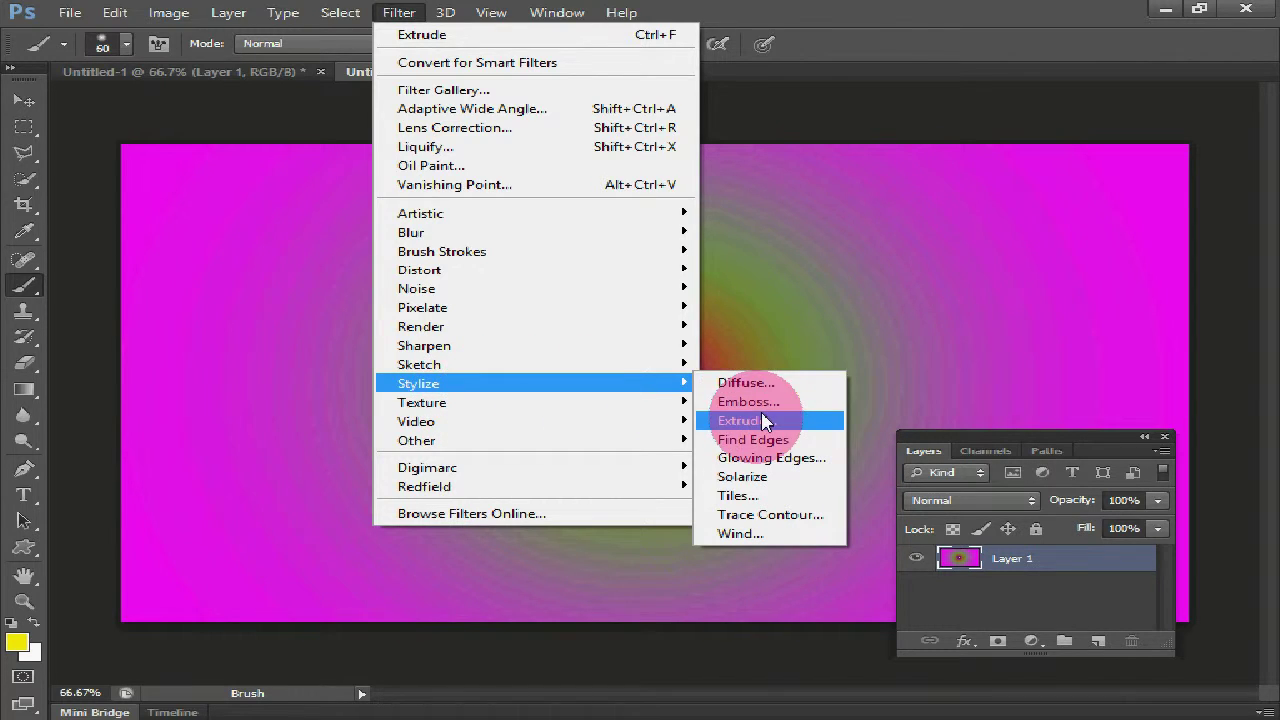
click(765, 421)
drag(705, 194, 903, 140)
click(770, 236)
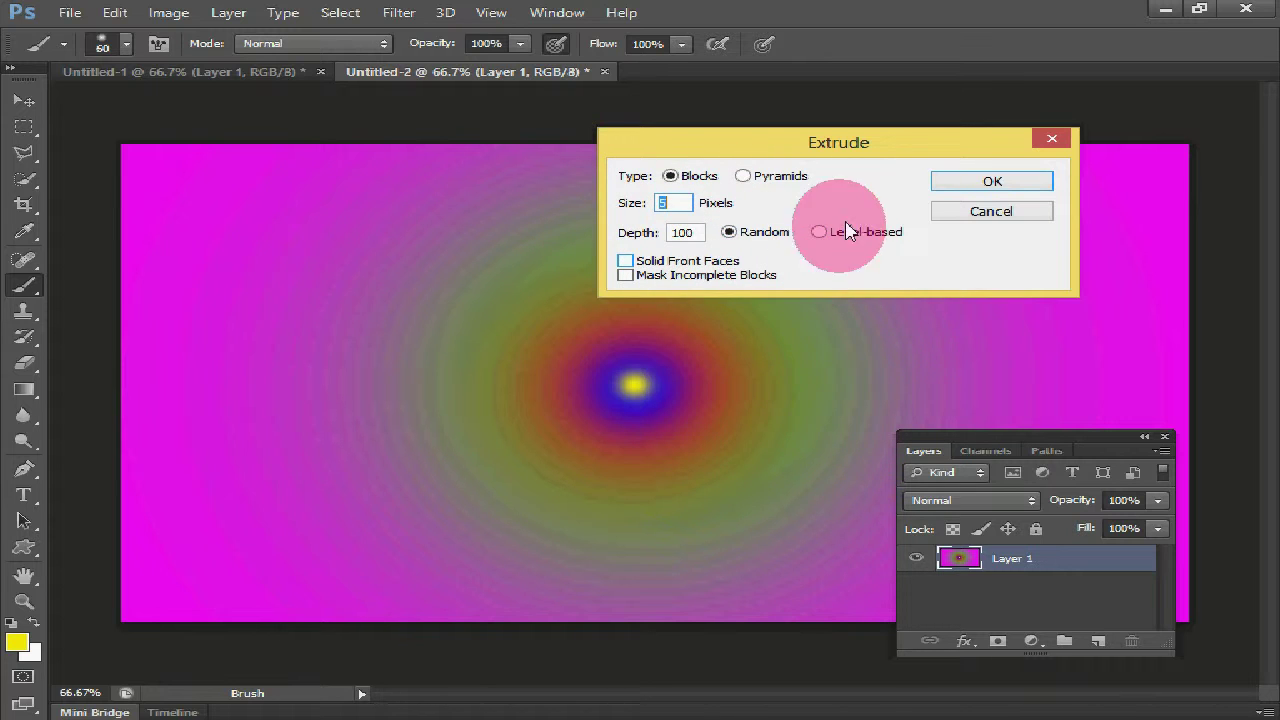
click(948, 179)
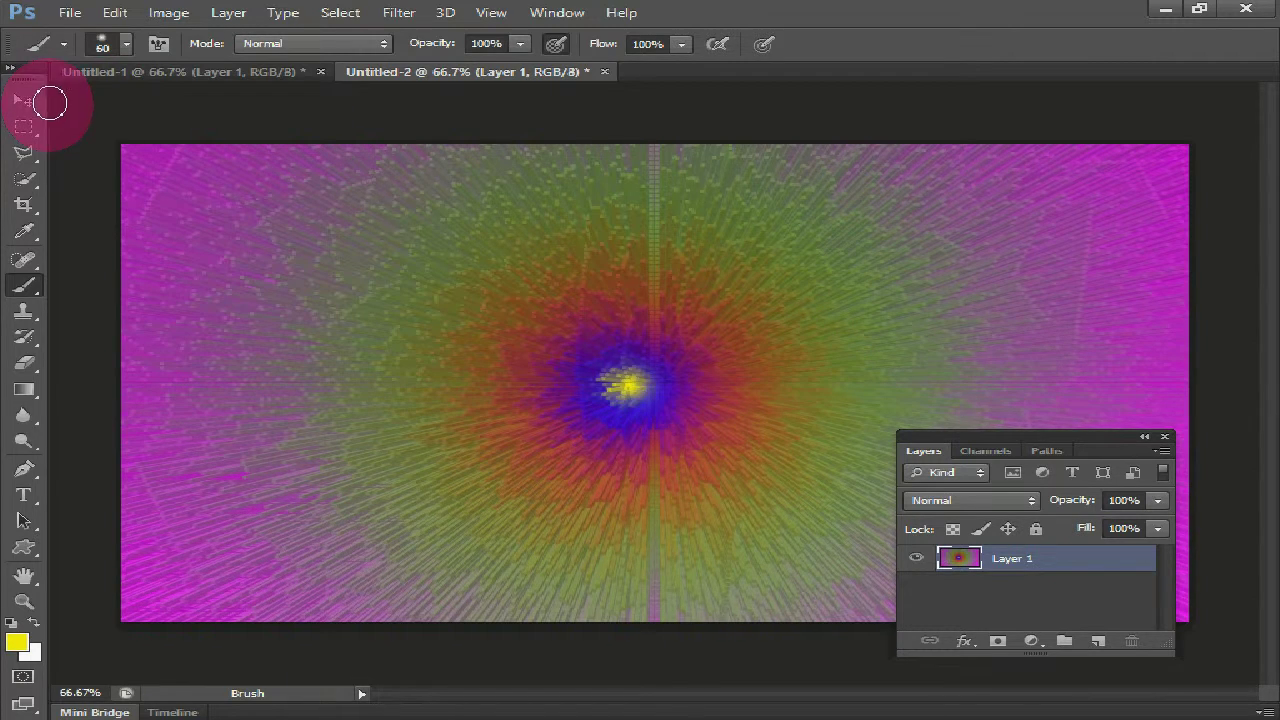
Step: Compare the result with Untitled-1, then return to Untitled-2
click(24, 100)
click(180, 72)
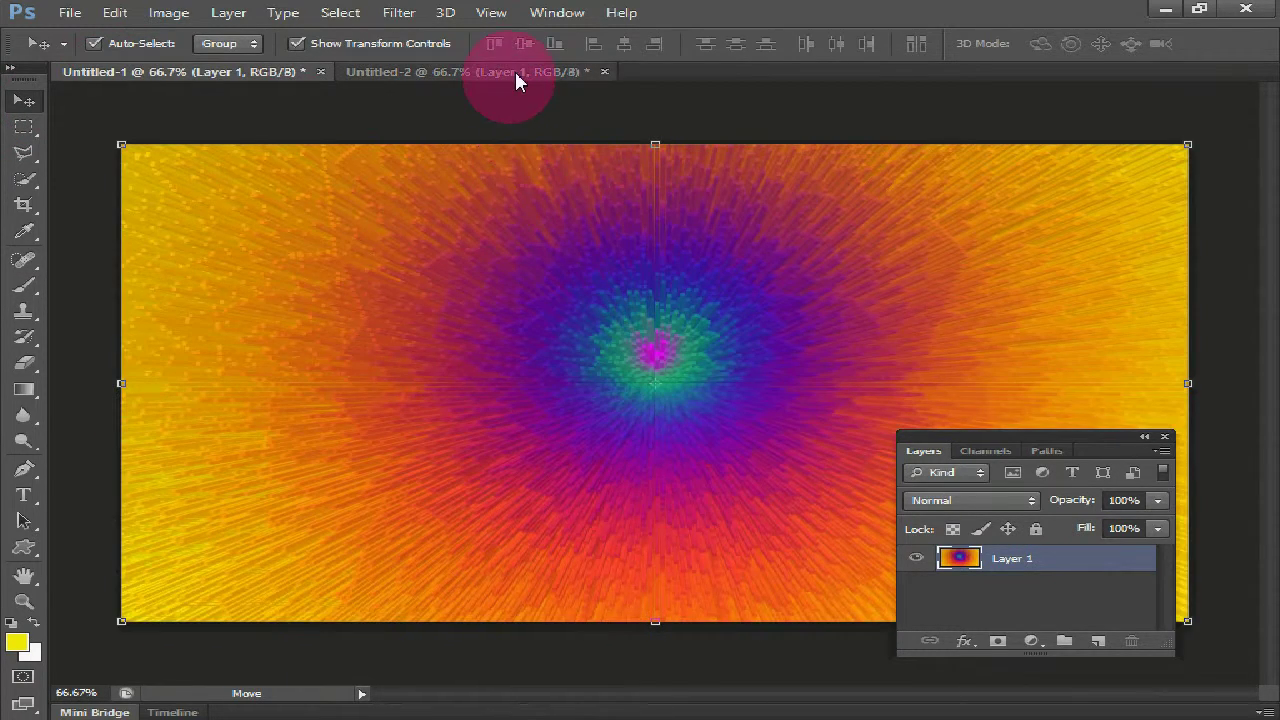
click(516, 72)
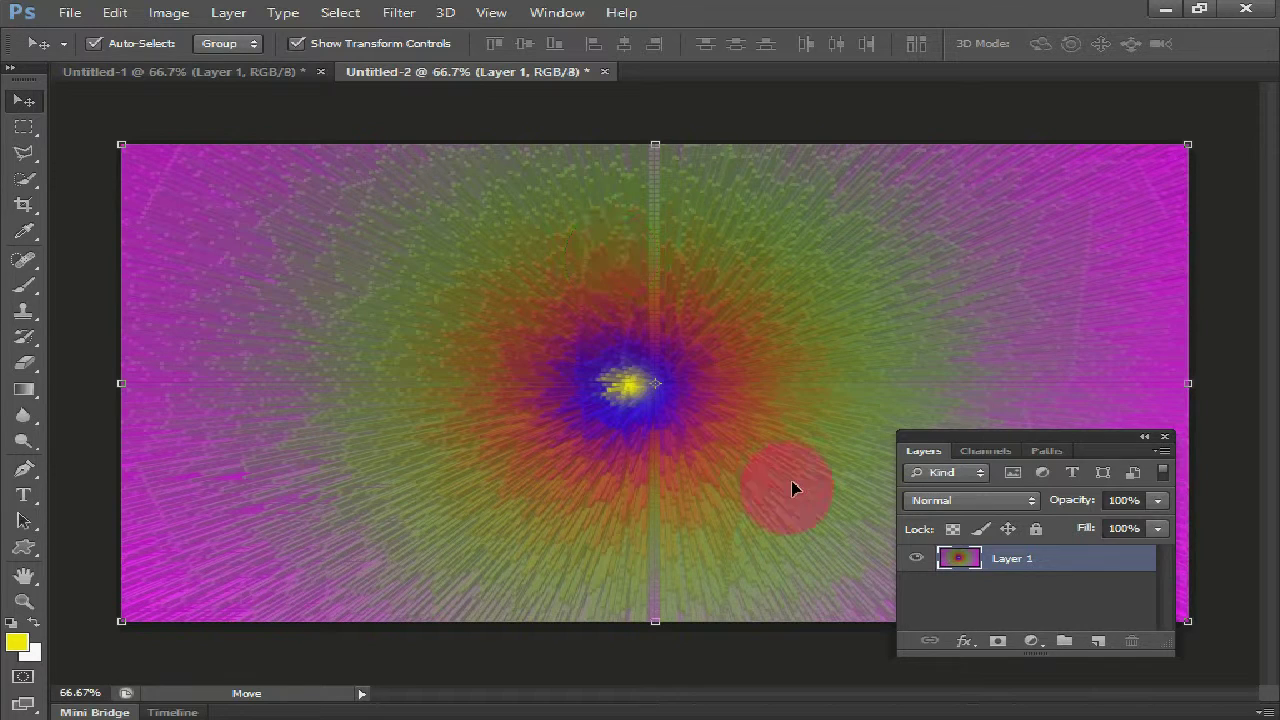
drag(1106, 437, 1106, 451)
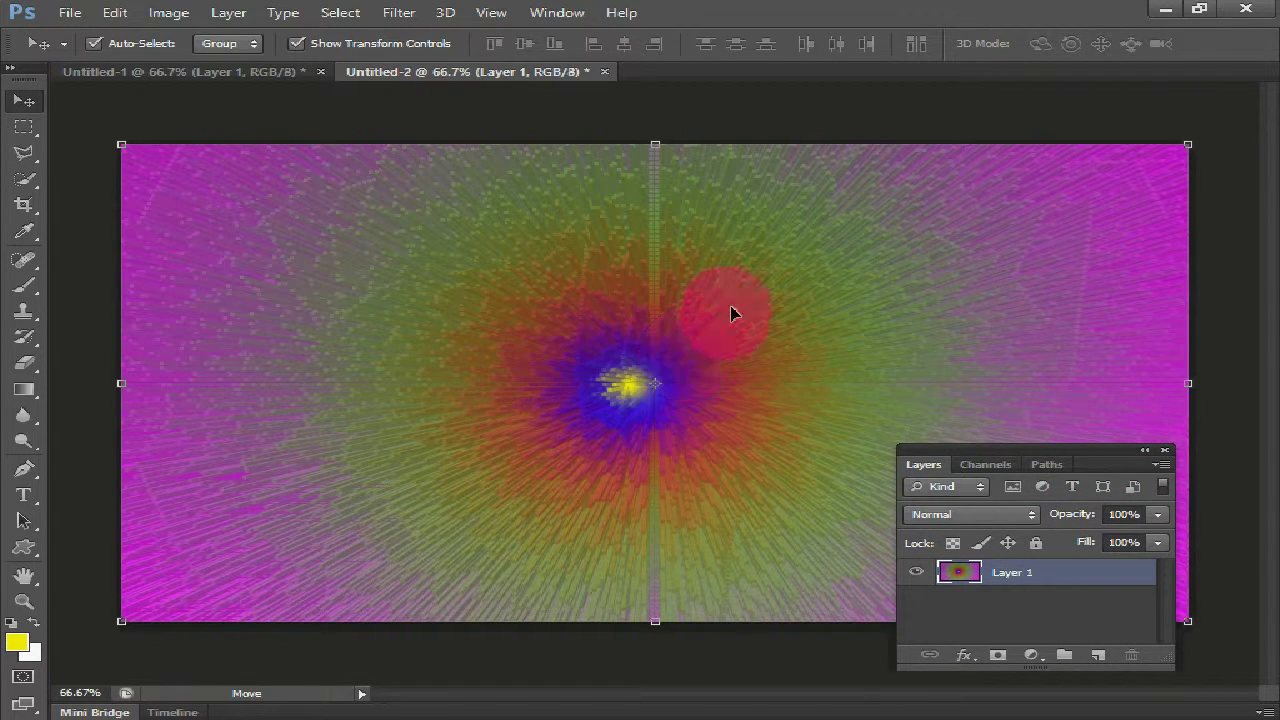
Step: Start Save As and choose JPEG as the file format
click(70, 12)
click(95, 251)
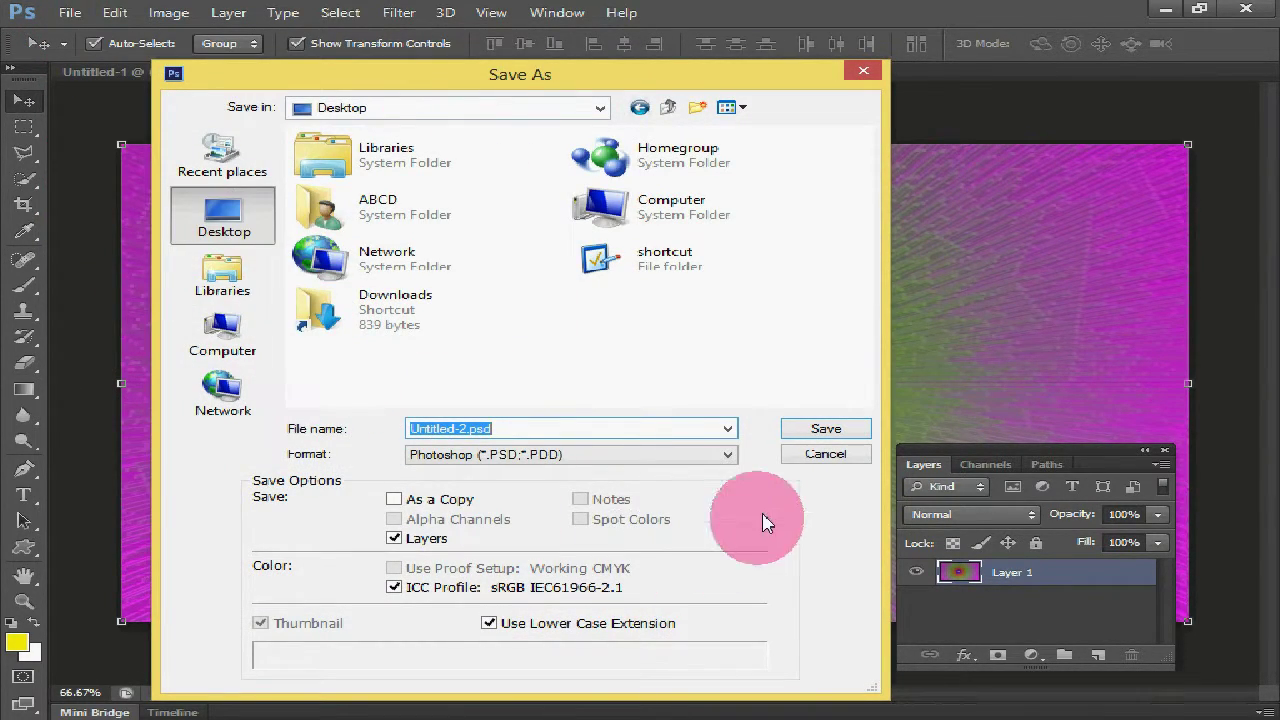
click(731, 455)
click(440, 600)
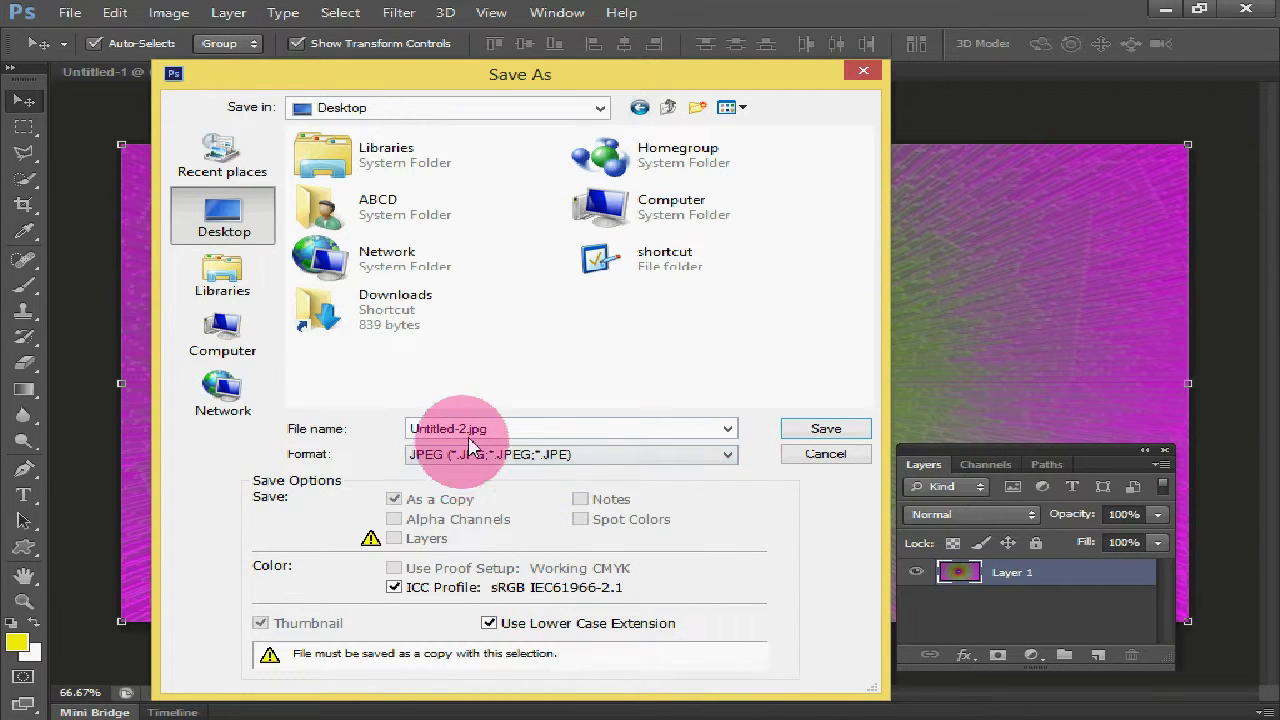
Step: Save the image as 'lighting background.jpg' at JPEG quality 8 High
click(466, 428)
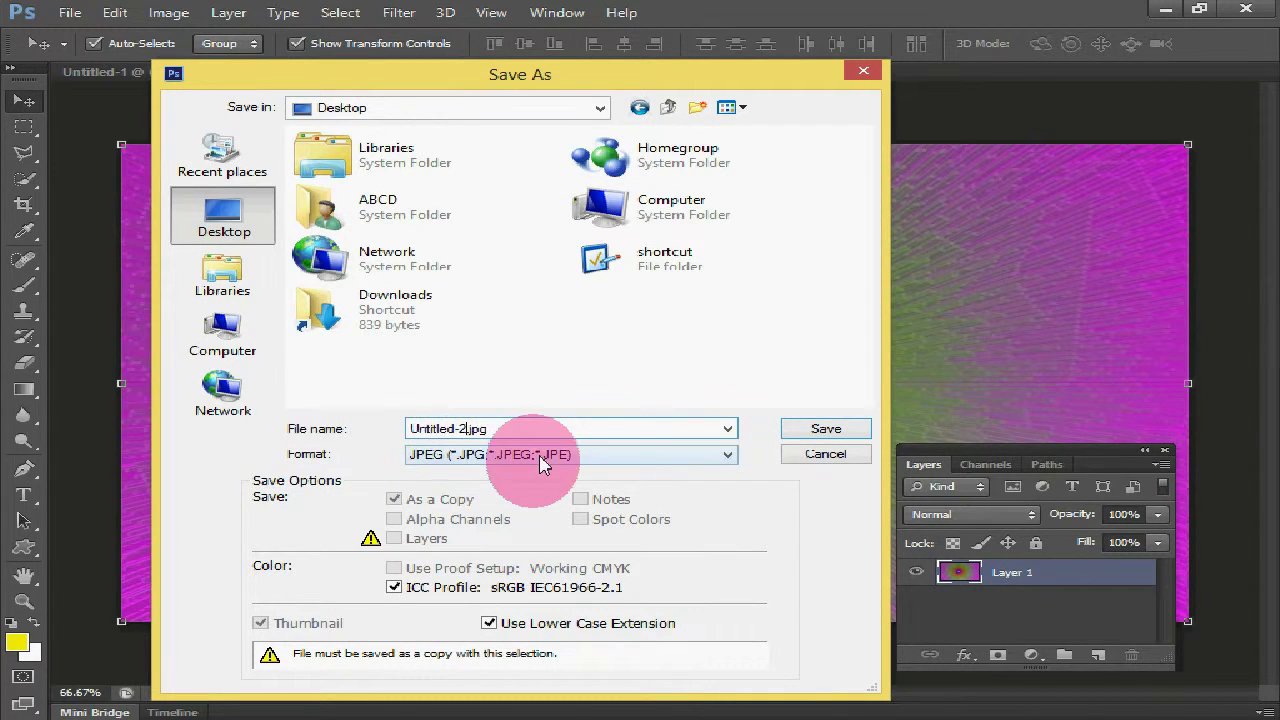
key(BackSpace)
key(BackSpace)
key(BackSpace)
key(BackSpace)
key(BackSpace)
text(lighting)
text( backgroun)
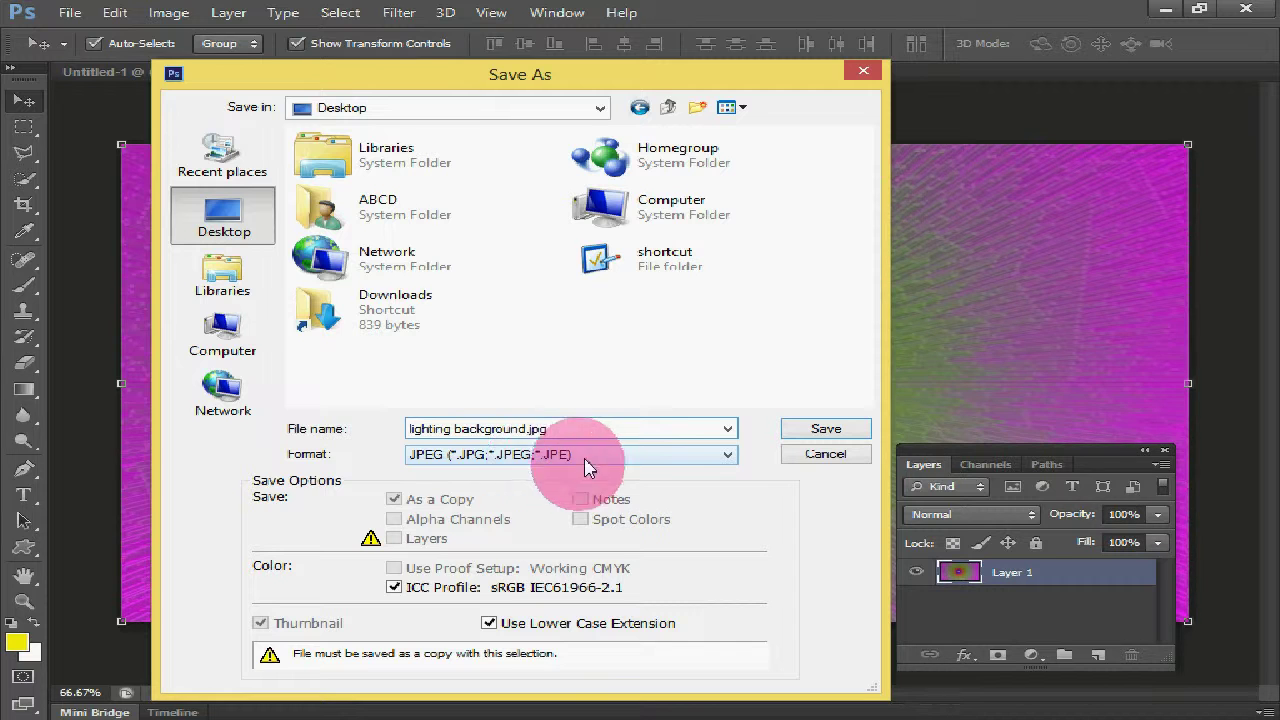
click(840, 433)
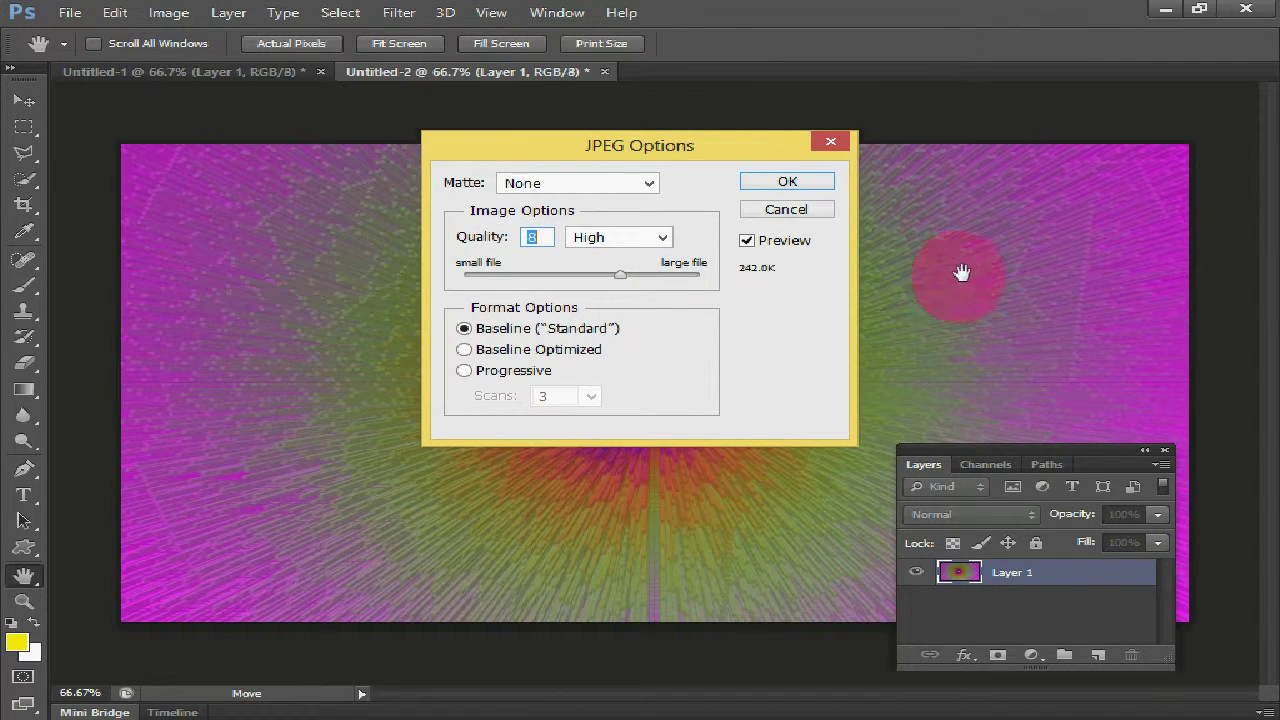
click(788, 182)
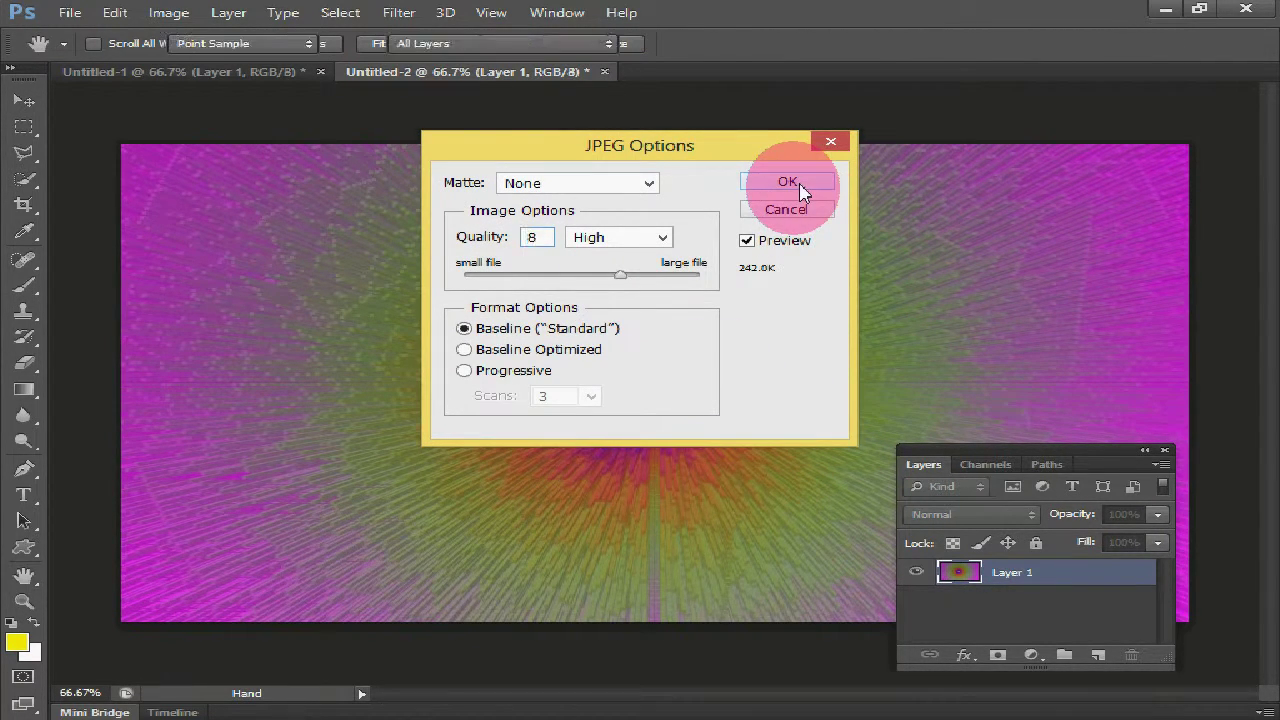
key(v)
click(1166, 14)
Step: Open lighting background.jpg in Picasa Photo Viewer and zoom in and out to inspect it
double_click(47, 655)
scroll(692, 468, up, 2)
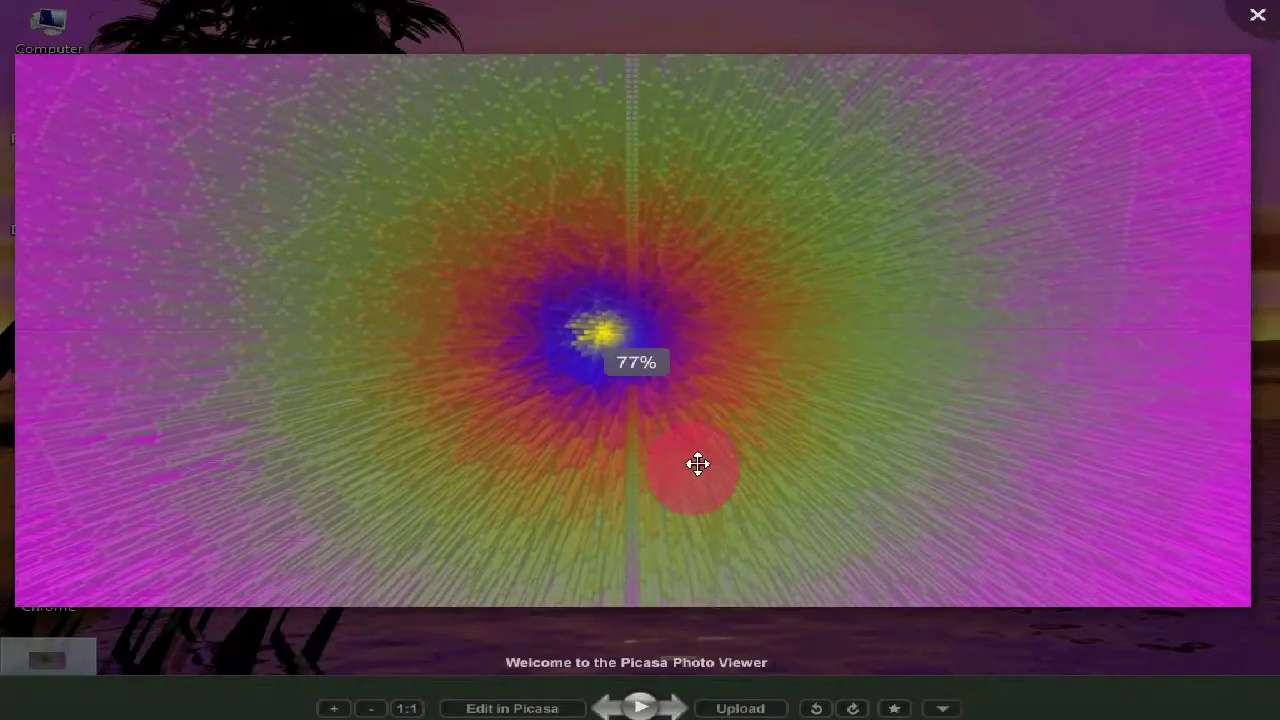
scroll(820, 474, up, 1)
scroll(797, 443, up, 3)
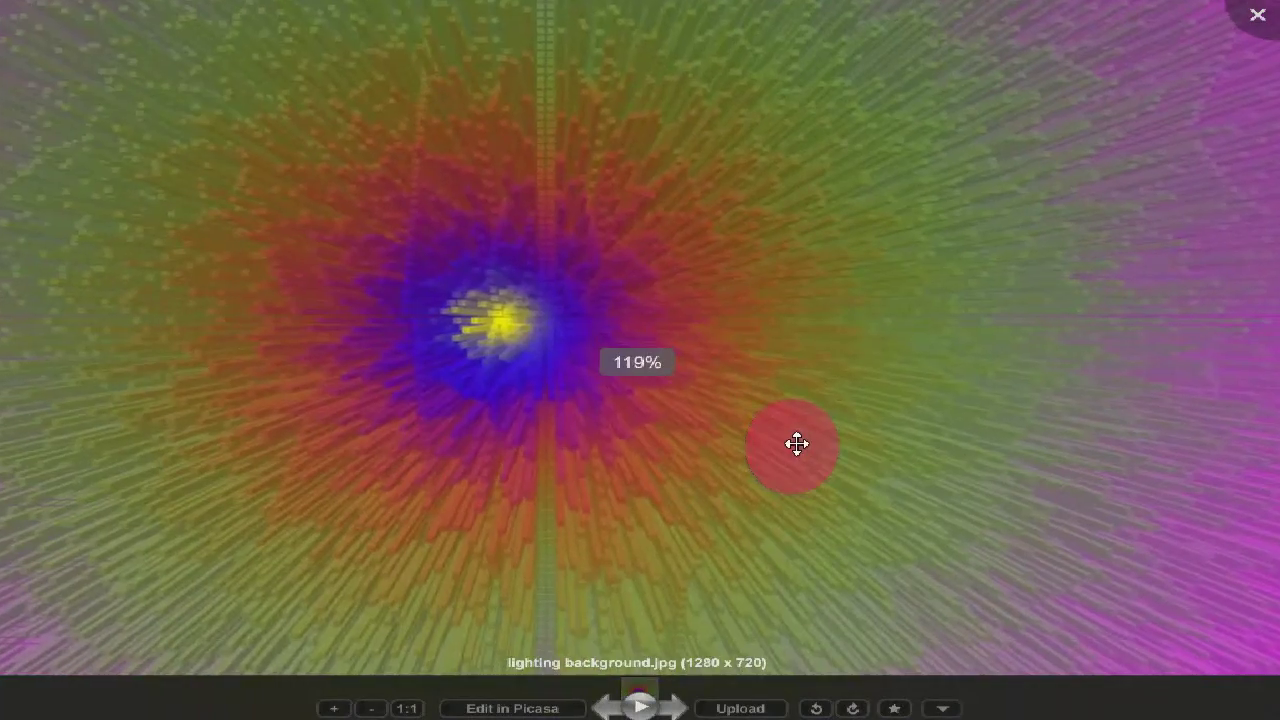
scroll(689, 477, down, 3)
scroll(624, 459, down, 2)
scroll(706, 417, down, 1)
scroll(709, 431, up, 2)
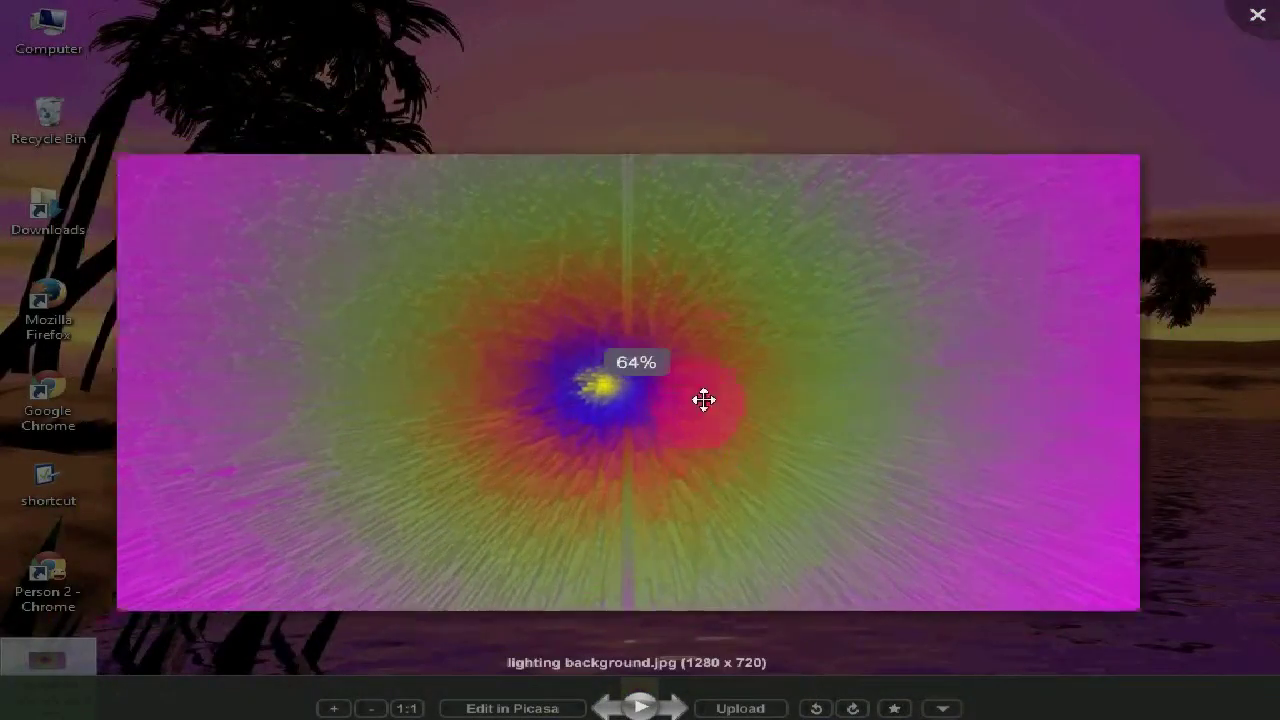
scroll(790, 420, up, 2)
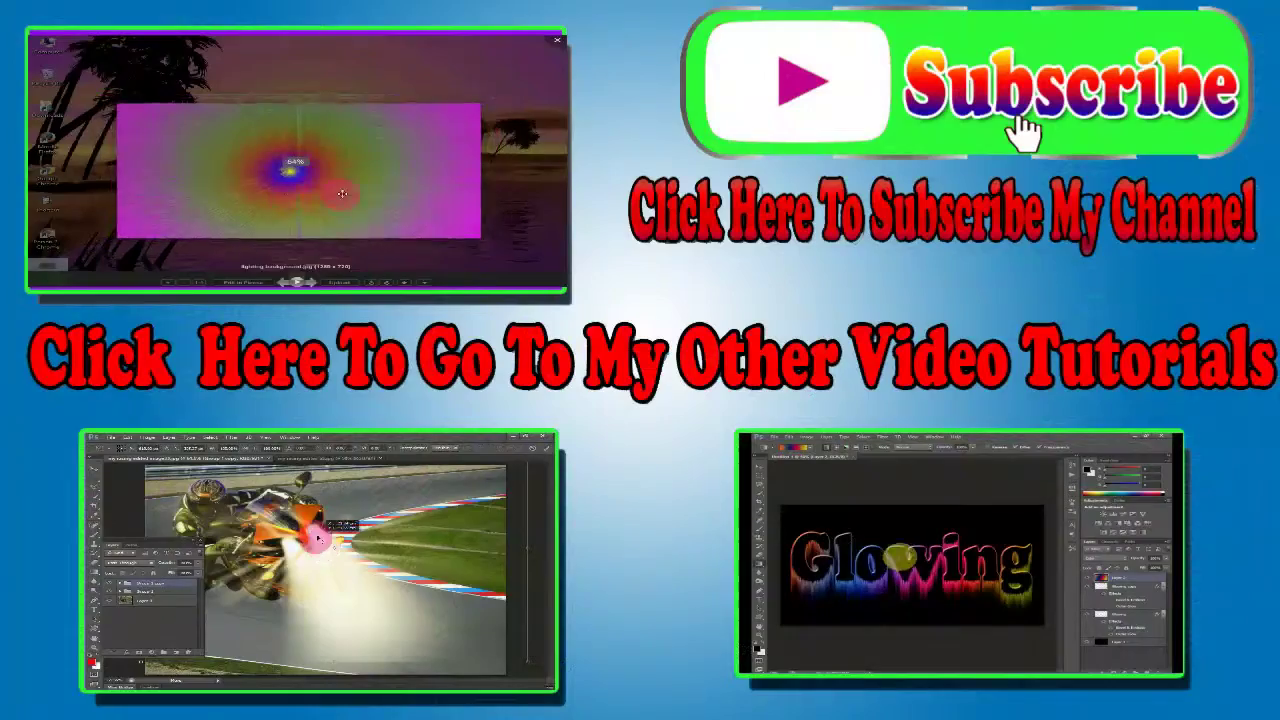